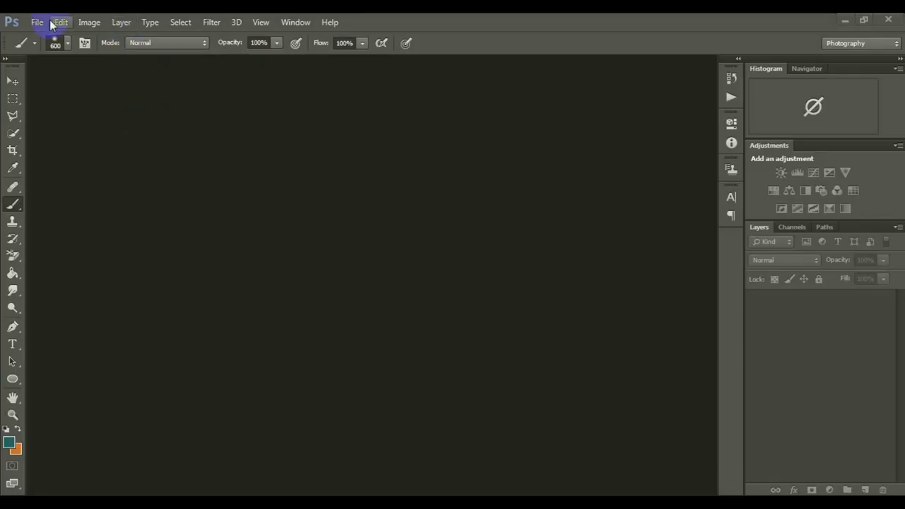
Step: Create a white 1920 × 1080 px, 300 ppi CMYK document named Untitled-1
{"action": "left_click", "coordinate": [35, 23]}
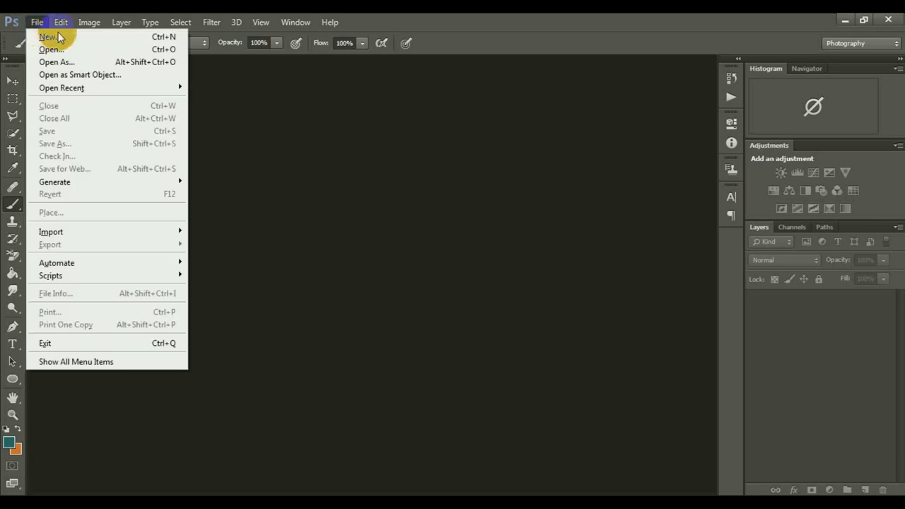
{"action": "left_click", "coordinate": [106, 34]}
{"action": "double_click", "coordinate": [356, 209]}
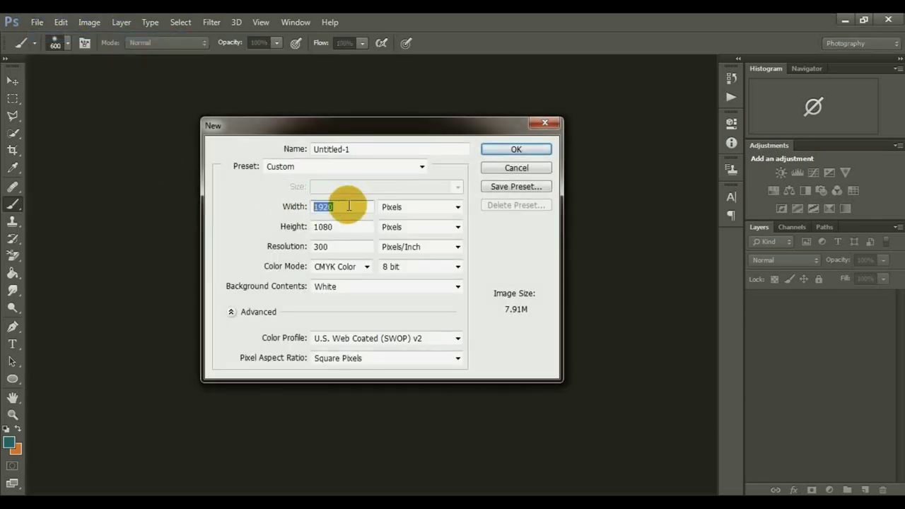
{"action": "double_click", "coordinate": [342, 230]}
{"action": "double_click", "coordinate": [327, 247]}
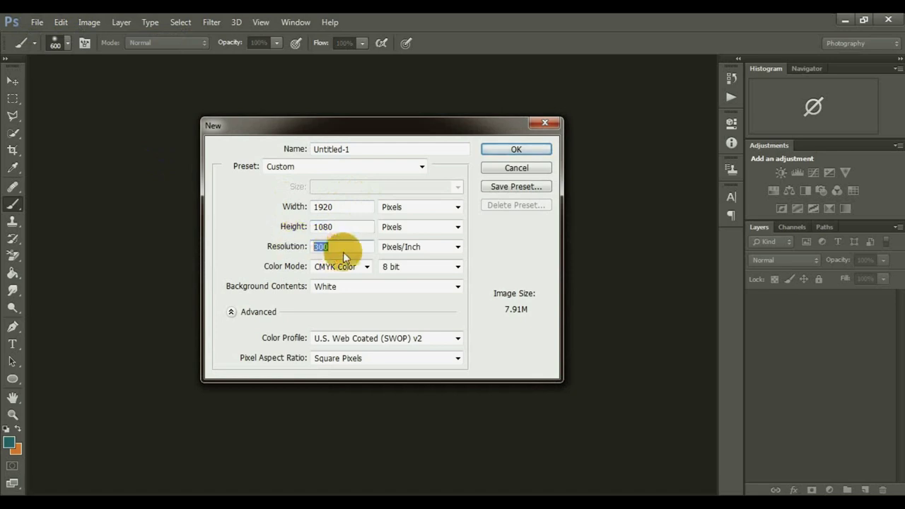
{"action": "type", "text": "300"}
{"action": "left_click", "coordinate": [416, 212]}
{"action": "left_click", "coordinate": [394, 216]}
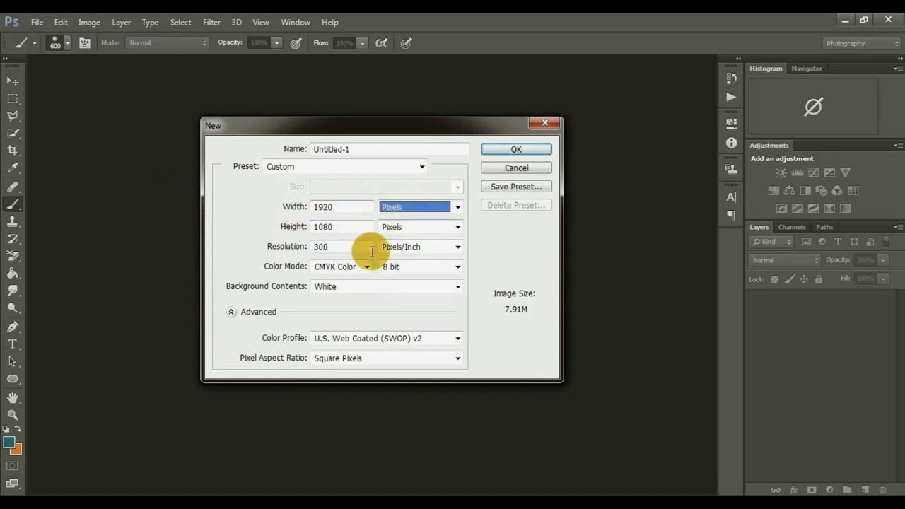
{"action": "left_click", "coordinate": [528, 150]}
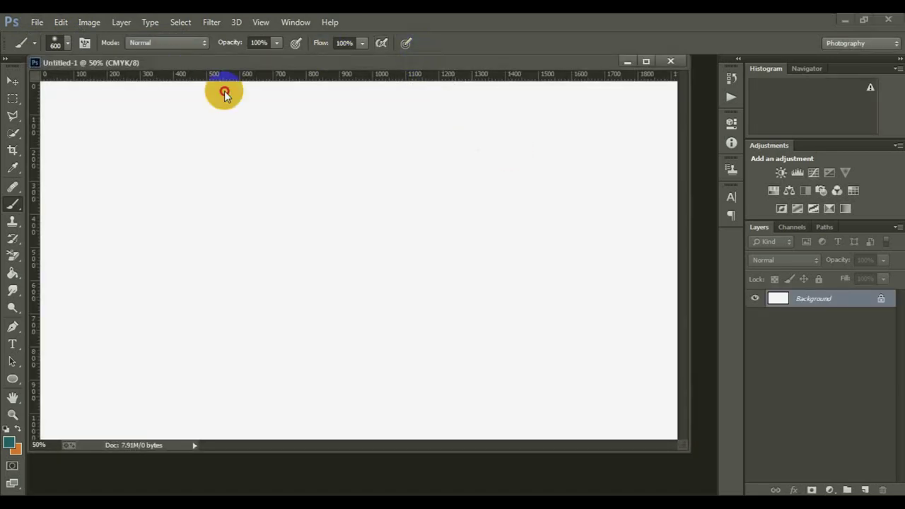
Step: Open d.png and dock it as a tab beside the new document
{"action": "left_click_drag", "start_coordinate": [218, 62], "coordinate": [191, 71]}
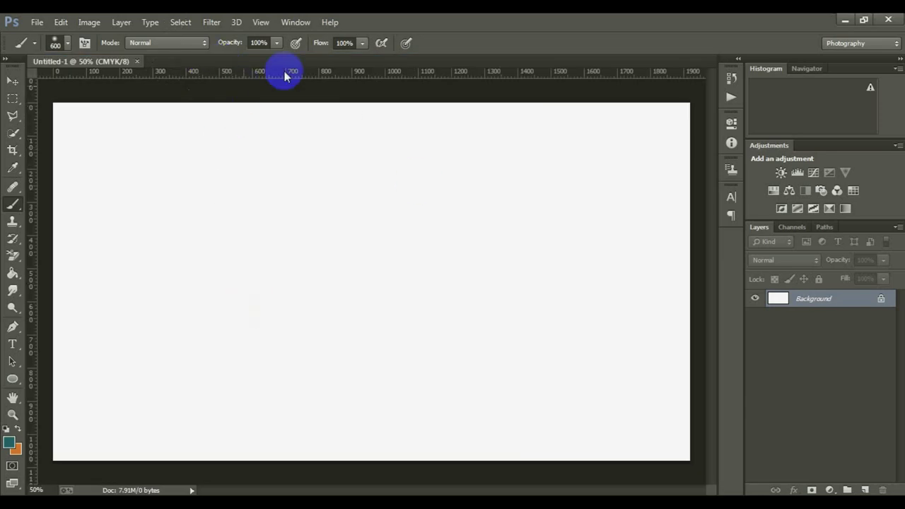
{"action": "scroll", "coordinate": [416, 358], "scroll_direction": "down", "scroll_amount": 2}
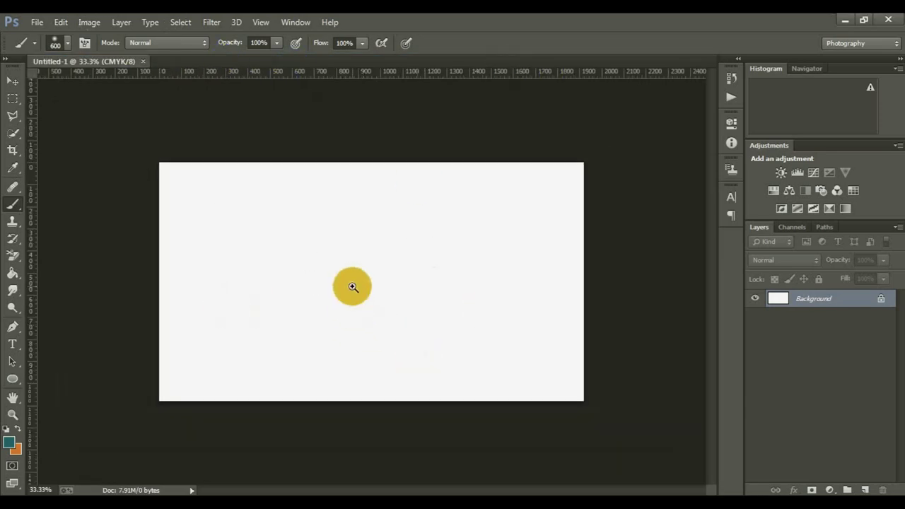
{"action": "scroll", "coordinate": [351, 286], "scroll_direction": "up", "scroll_amount": 2}
{"action": "left_click", "coordinate": [159, 308], "text": "alt"}
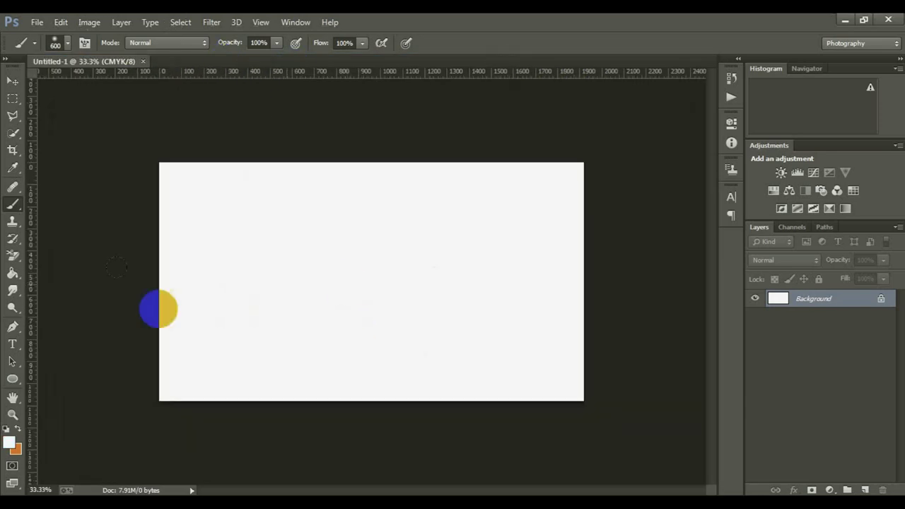
{"action": "left_click", "coordinate": [34, 22]}
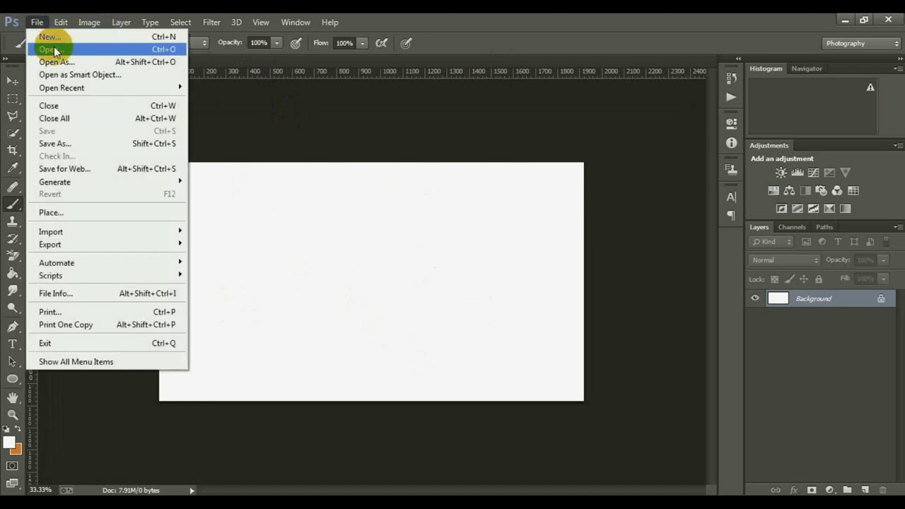
{"action": "left_click", "coordinate": [32, 48]}
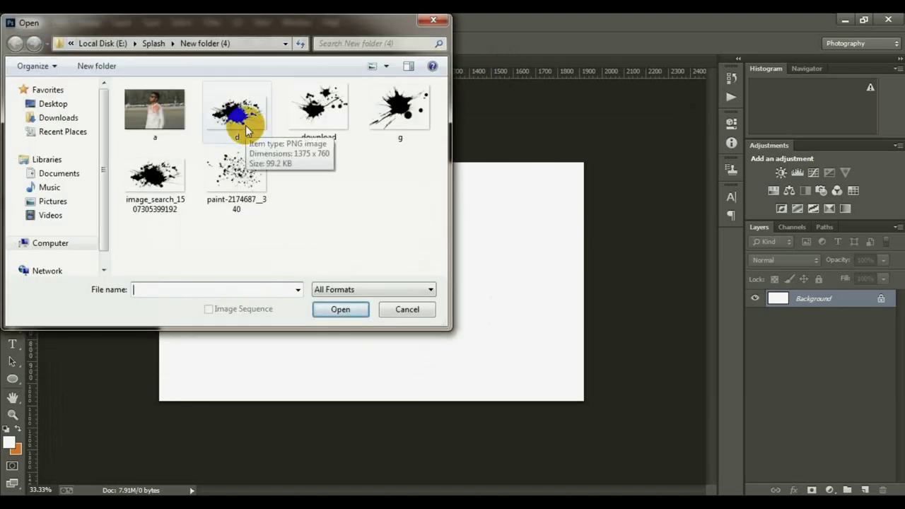
{"action": "double_click", "coordinate": [246, 125]}
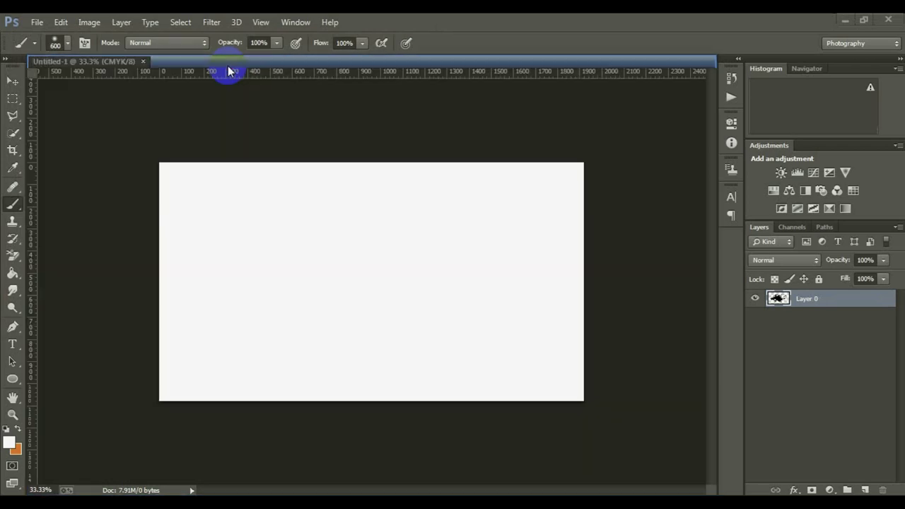
{"action": "left_click_drag", "start_coordinate": [227, 74], "coordinate": [229, 70]}
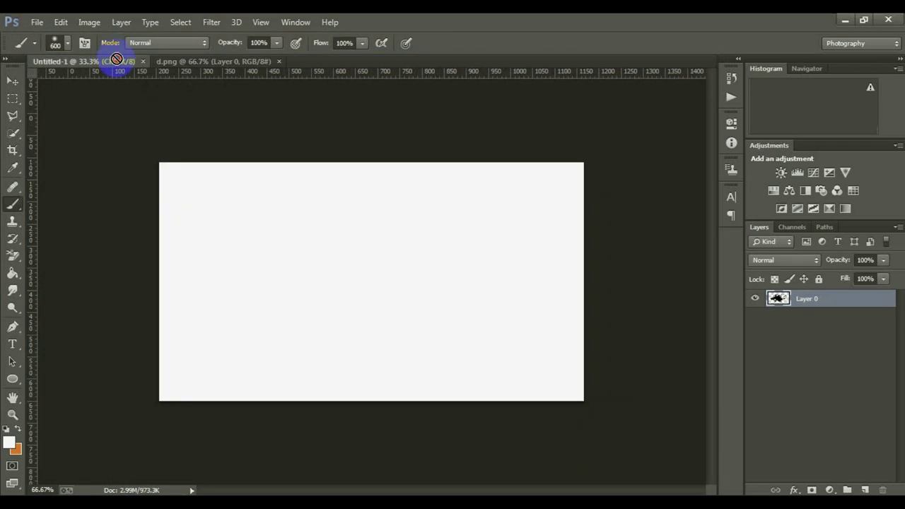
Step: Copy the d.png splash onto Untitled-1, scaled to about 87% and placed just above centre
{"action": "left_click_drag", "start_coordinate": [116, 58], "coordinate": [404, 304]}
{"action": "left_click", "coordinate": [10, 83]}
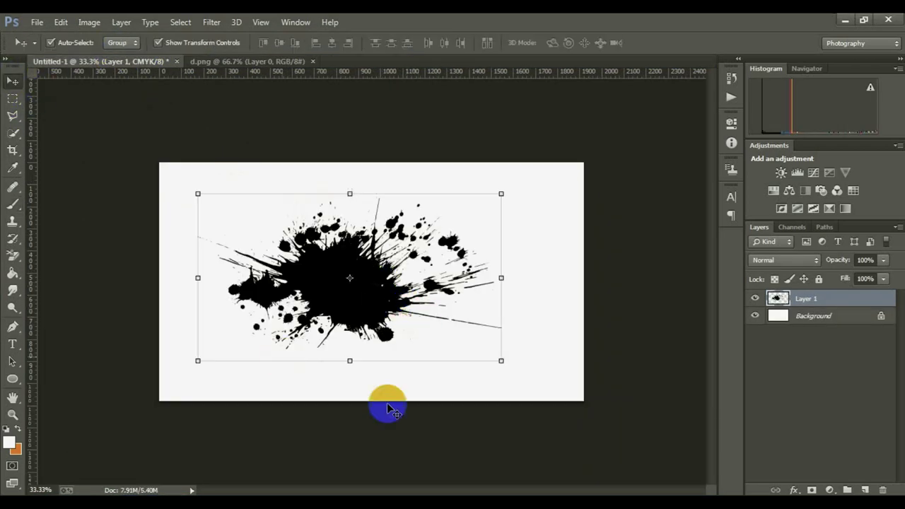
{"action": "left_click_drag", "start_coordinate": [502, 359], "coordinate": [484, 349]}
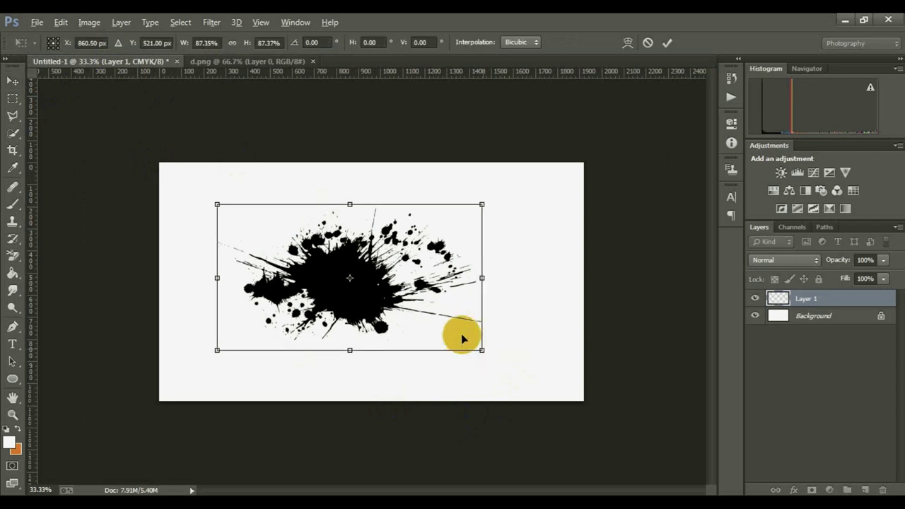
{"action": "left_click_drag", "start_coordinate": [424, 311], "coordinate": [449, 282]}
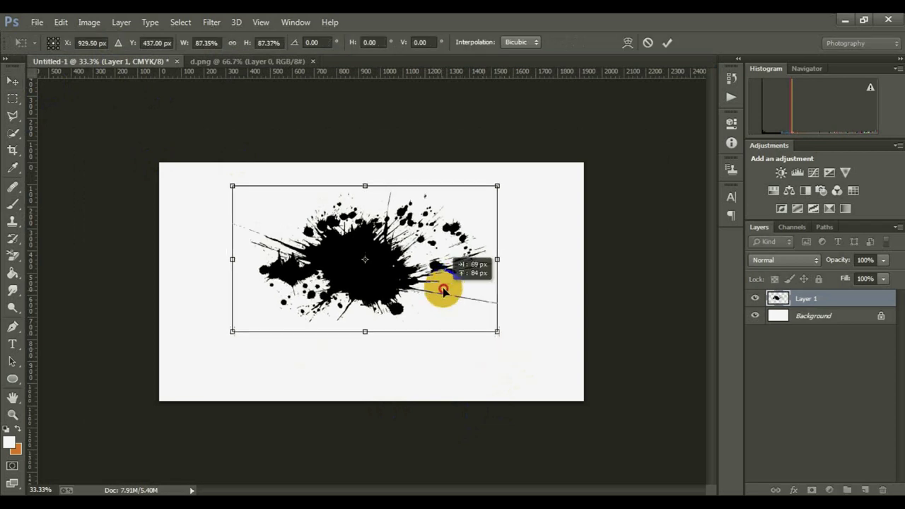
{"action": "left_click", "coordinate": [668, 42]}
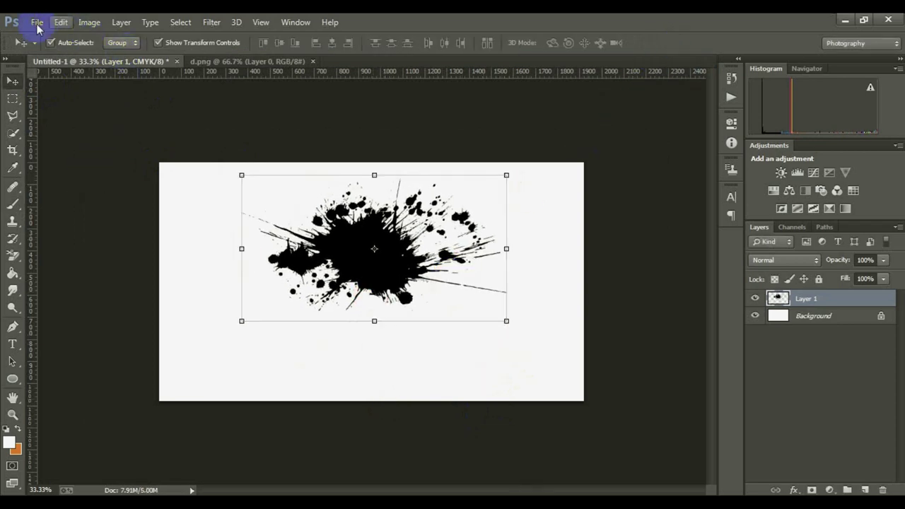
Step: Bring paint-2174687_340.png onto the canvas, enlarged to about 207% at lower left
{"action": "left_click", "coordinate": [37, 22]}
{"action": "left_click", "coordinate": [35, 46]}
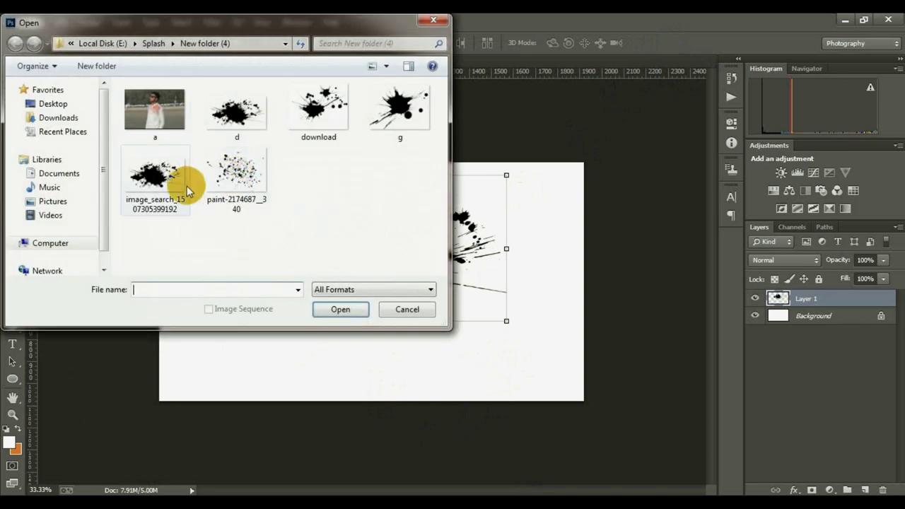
{"action": "double_click", "coordinate": [245, 182]}
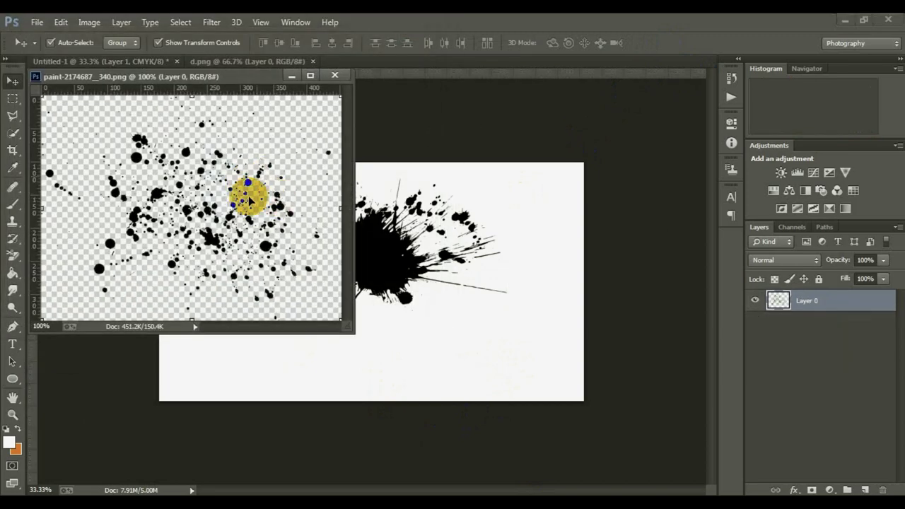
{"action": "left_click_drag", "start_coordinate": [249, 192], "coordinate": [396, 304]}
{"action": "left_click", "coordinate": [330, 75]}
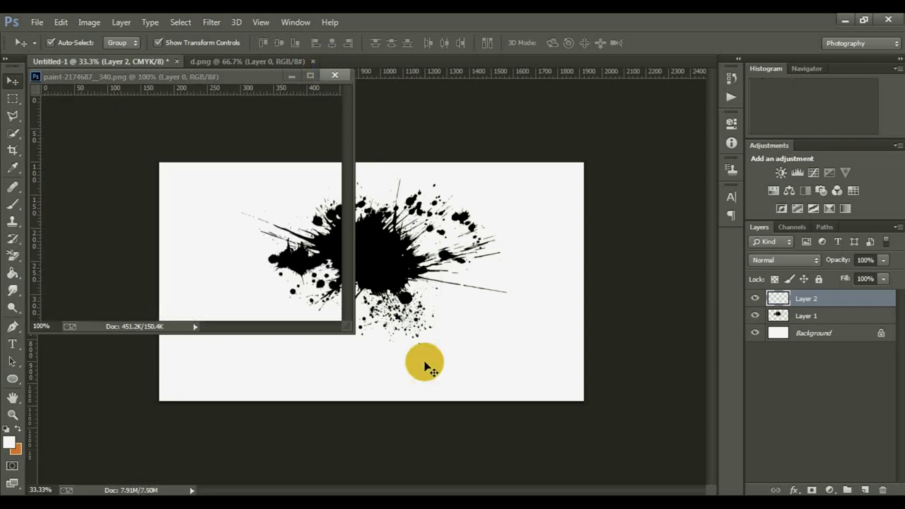
{"action": "mouse_move", "coordinate": [441, 343]}
{"action": "left_mouse_down"}
{"action": "mouse_move", "coordinate": [491, 378]}
{"action": "mouse_move", "coordinate": [348, 333]}
{"action": "left_mouse_up"}
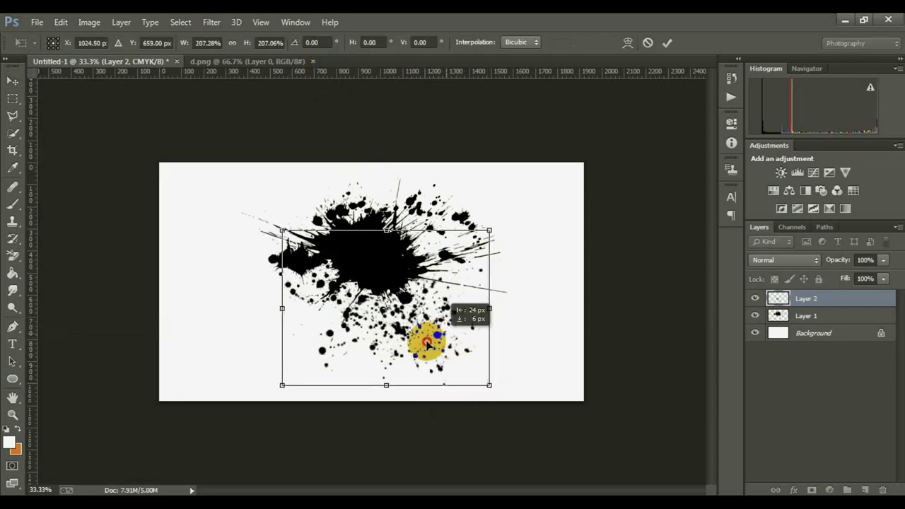
{"action": "left_click", "coordinate": [667, 44]}
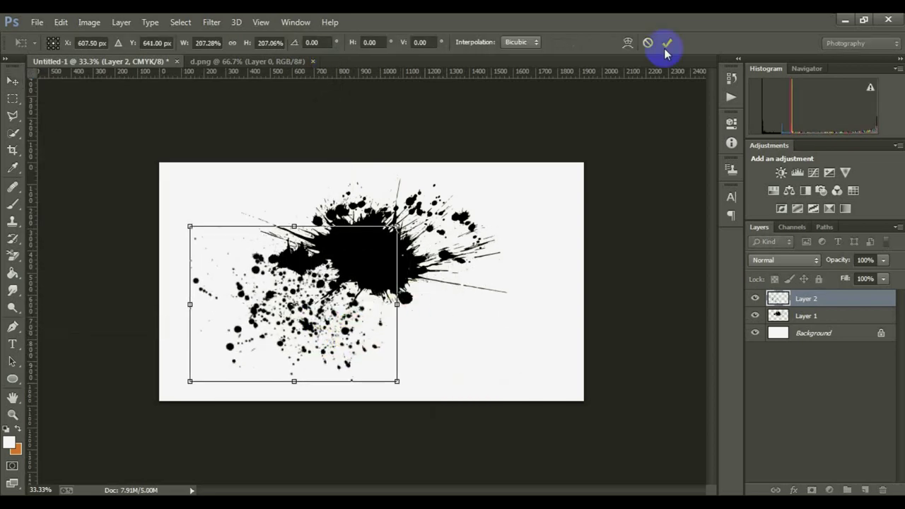
Step: Enlarge Layer 1's big splash, keep it near centre and rotate it about 20° clockwise
{"action": "left_click", "coordinate": [445, 253]}
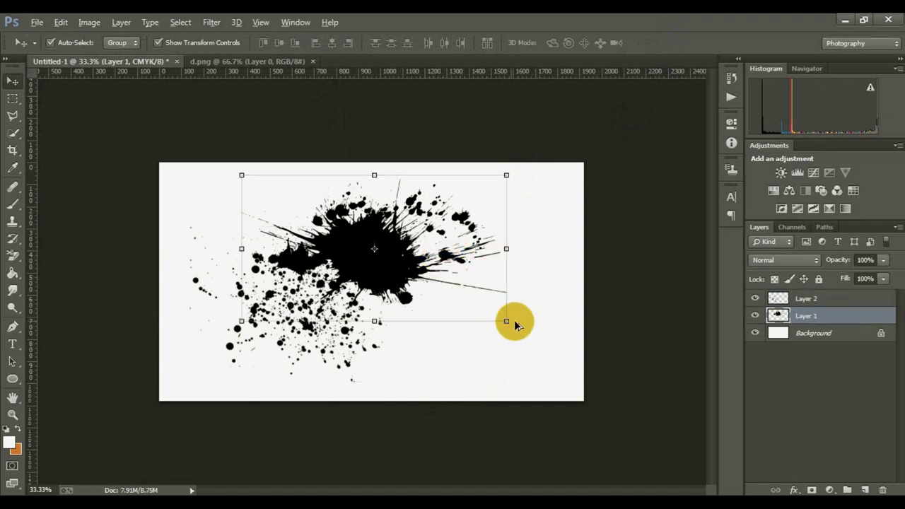
{"action": "mouse_move", "coordinate": [507, 318]}
{"action": "left_mouse_down"}
{"action": "mouse_move", "coordinate": [520, 333]}
{"action": "mouse_move", "coordinate": [511, 324]}
{"action": "left_mouse_up"}
{"action": "mouse_move", "coordinate": [462, 275]}
{"action": "left_mouse_down"}
{"action": "mouse_move", "coordinate": [473, 295]}
{"action": "mouse_move", "coordinate": [453, 340]}
{"action": "left_mouse_up"}
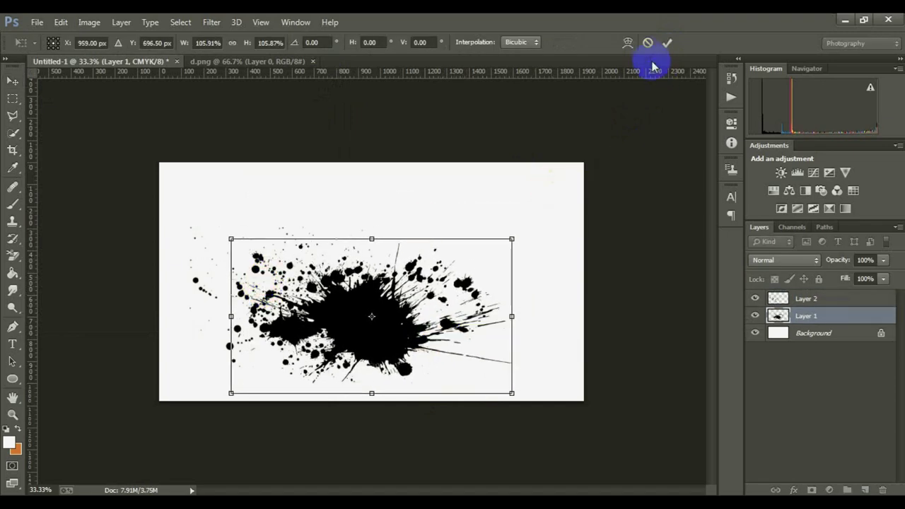
{"action": "left_click_drag", "start_coordinate": [414, 314], "coordinate": [430, 250]}
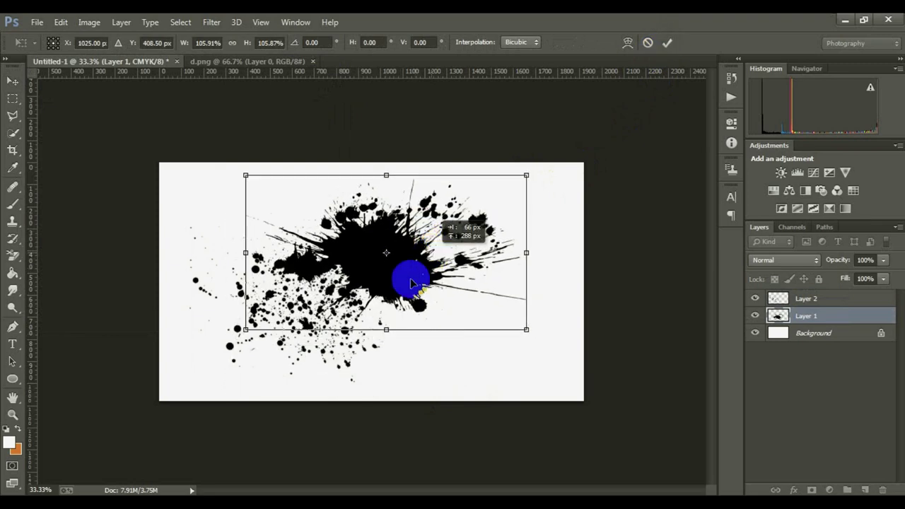
{"action": "left_click_drag", "start_coordinate": [534, 331], "coordinate": [484, 354]}
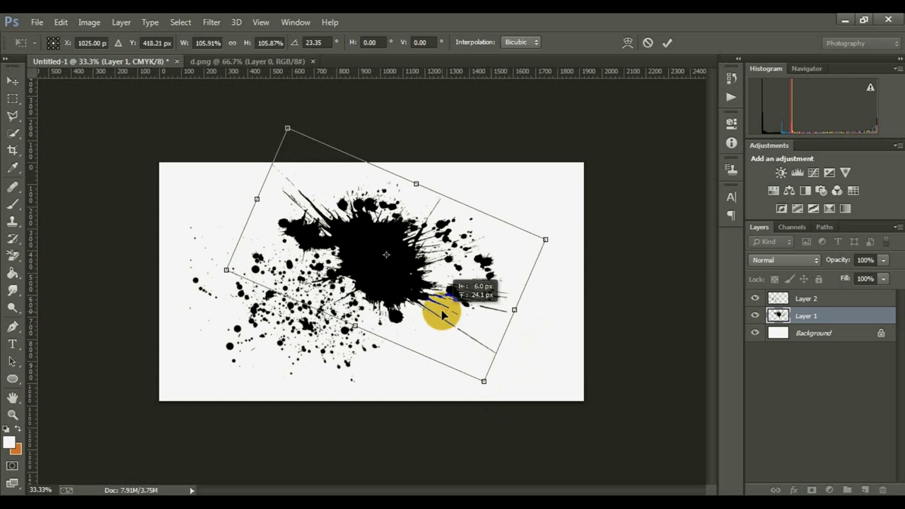
{"action": "left_click", "coordinate": [667, 42]}
Step: Open the portrait photo a.JPG and dock it beside the splash canvas
{"action": "left_click", "coordinate": [263, 140]}
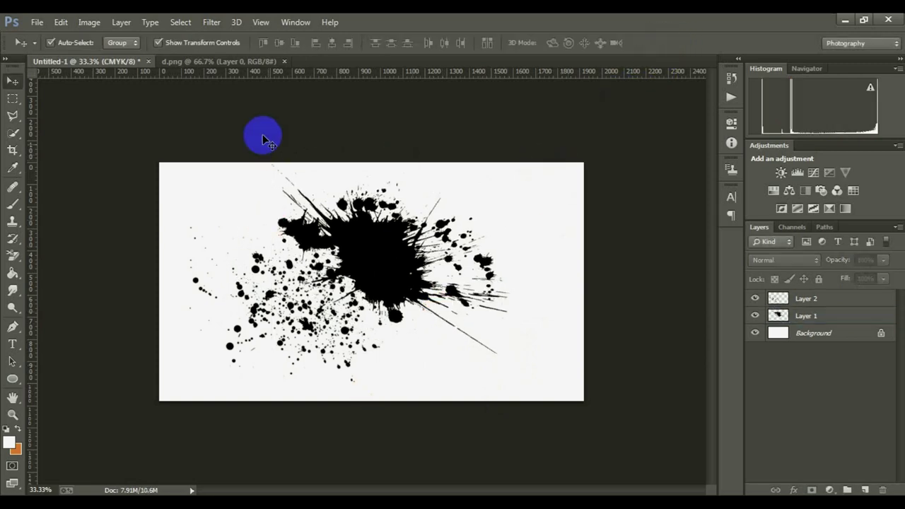
{"action": "left_click", "coordinate": [28, 22]}
{"action": "left_click", "coordinate": [55, 46]}
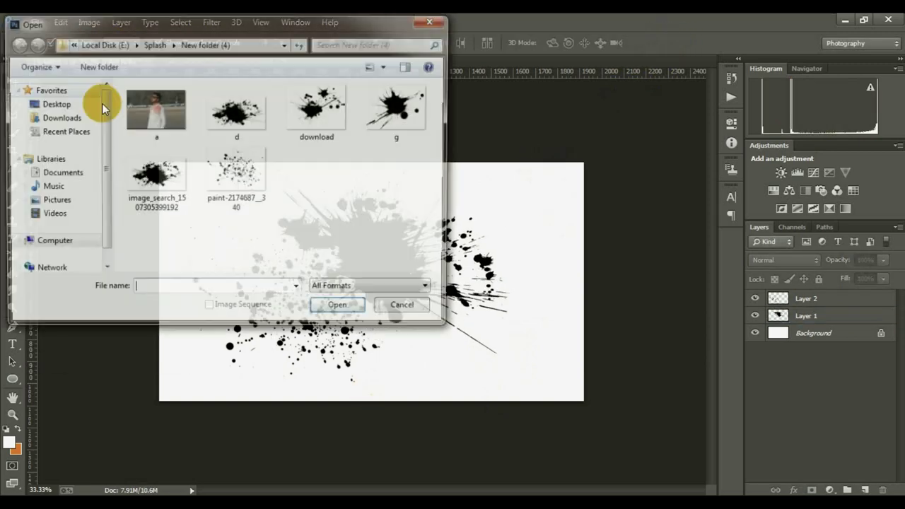
{"action": "left_click", "coordinate": [147, 120]}
{"action": "double_click", "coordinate": [146, 120]}
{"action": "left_click_drag", "start_coordinate": [171, 79], "coordinate": [234, 72]}
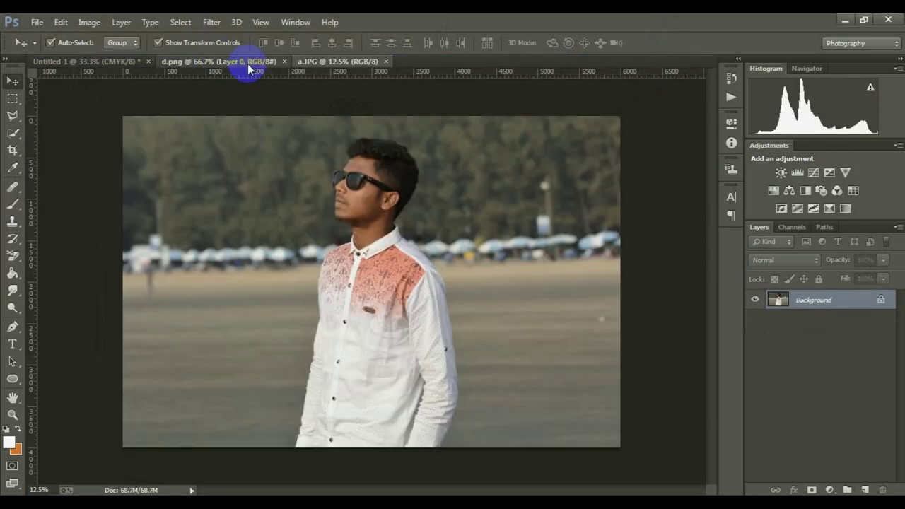
{"action": "left_click", "coordinate": [285, 62]}
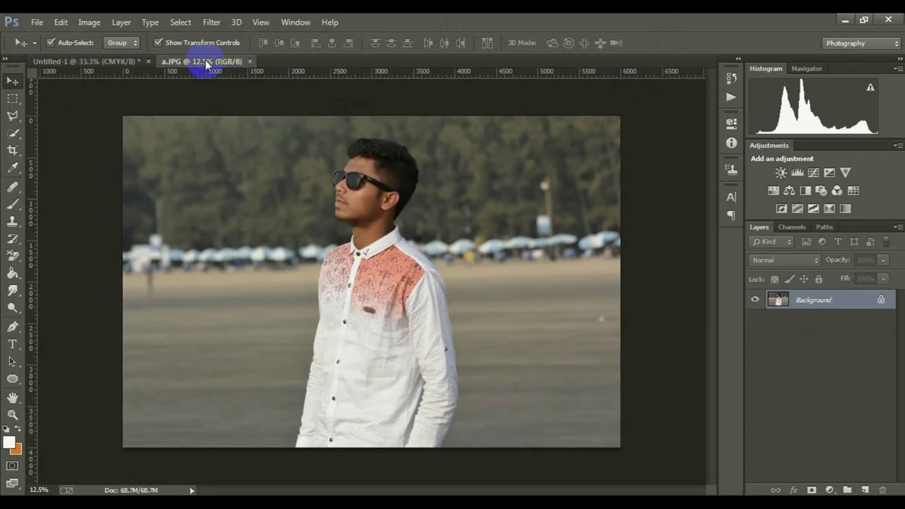
Step: Quick-select the man's head, upper shirt, right shoulder and arm
{"action": "left_click", "coordinate": [7, 134]}
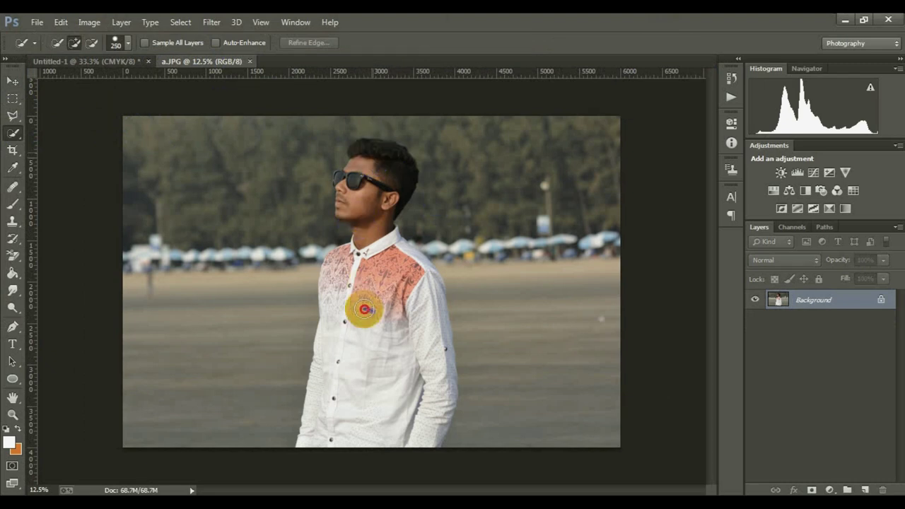
{"action": "left_click_drag", "start_coordinate": [364, 309], "coordinate": [383, 280]}
{"action": "mouse_move", "coordinate": [414, 308]}
{"action": "left_mouse_down"}
{"action": "mouse_move", "coordinate": [416, 287]}
{"action": "mouse_move", "coordinate": [431, 319]}
{"action": "mouse_move", "coordinate": [352, 324]}
{"action": "mouse_move", "coordinate": [327, 309]}
{"action": "mouse_move", "coordinate": [346, 212]}
{"action": "left_mouse_up"}
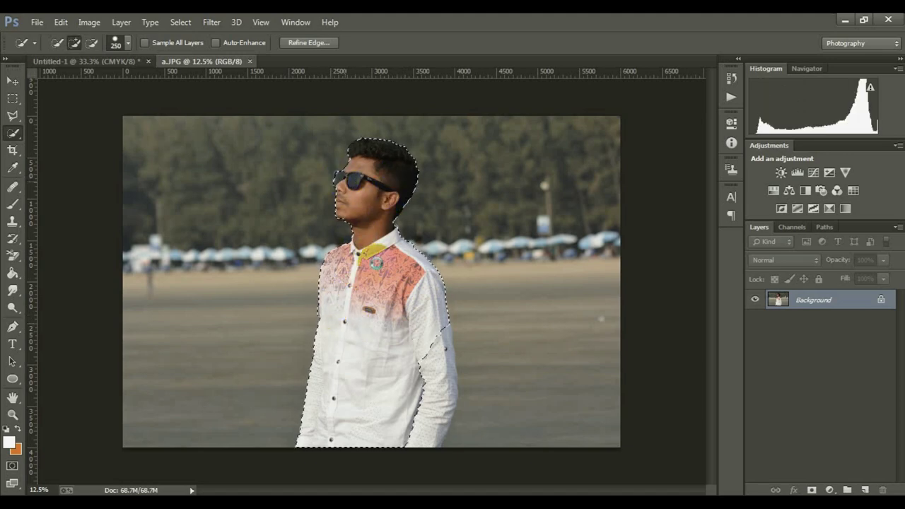
{"action": "left_click_drag", "start_coordinate": [430, 366], "coordinate": [412, 429]}
{"action": "scroll", "coordinate": [323, 177], "scroll_direction": "up", "scroll_amount": 1}
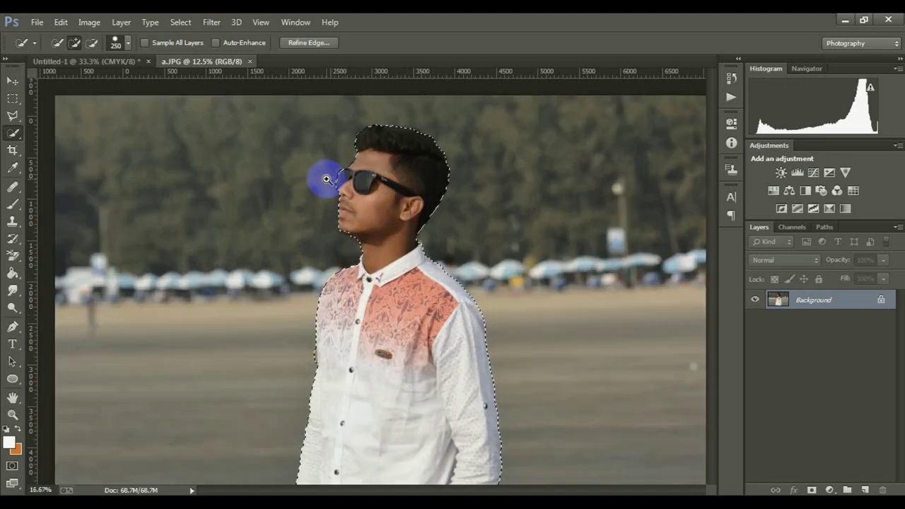
{"action": "scroll", "coordinate": [410, 196], "scroll_direction": "up", "scroll_amount": 2}
{"action": "scroll", "coordinate": [394, 236], "scroll_direction": "up", "scroll_amount": 2}
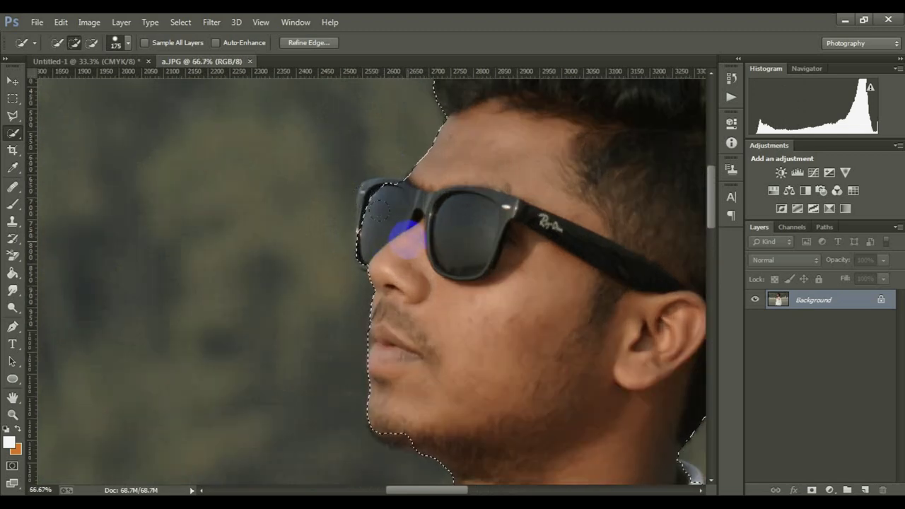
{"action": "key", "text": "bracketleft"}
{"action": "key", "text": "bracketleft"}
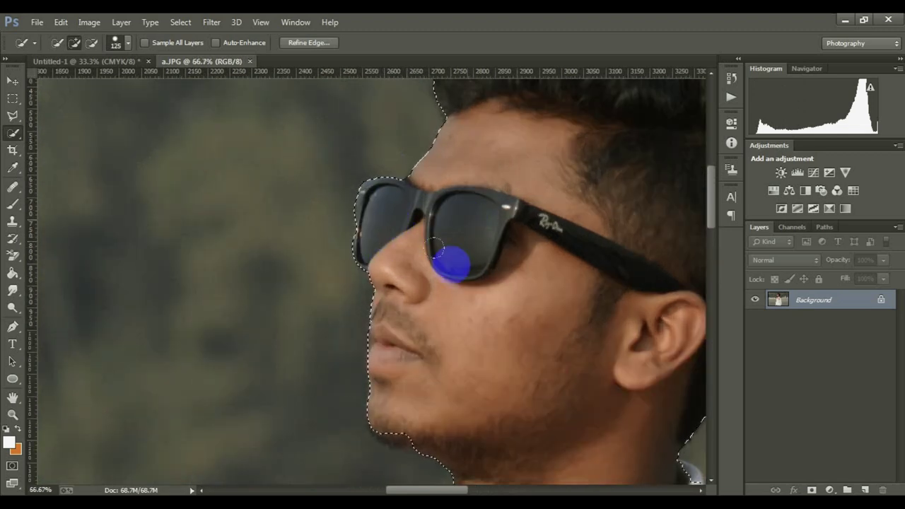
{"action": "scroll", "coordinate": [449, 304], "scroll_direction": "down", "scroll_amount": 2}
{"action": "left_click_drag", "start_coordinate": [424, 346], "coordinate": [384, 333]}
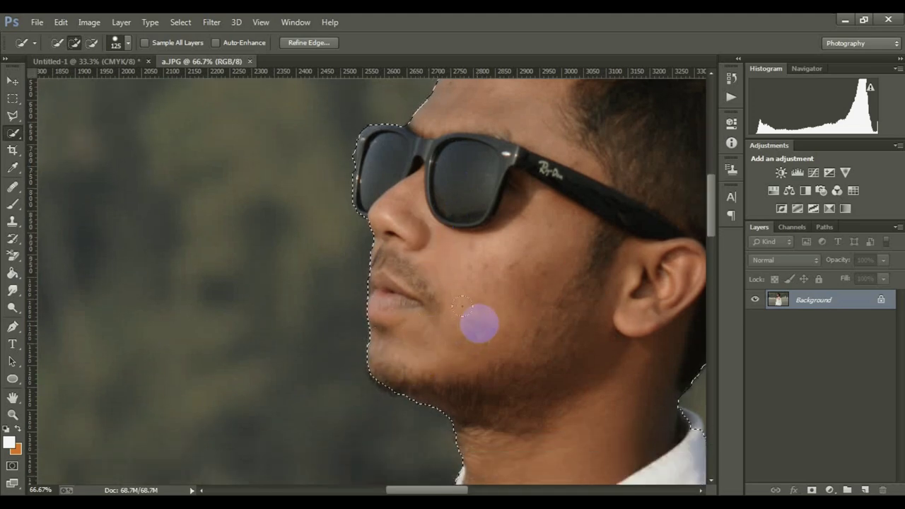
Step: Zoom in on the neck and collar and tidy the selection edge there
{"action": "left_click", "coordinate": [494, 301], "text": "alt"}
{"action": "left_click", "coordinate": [492, 300], "text": "alt"}
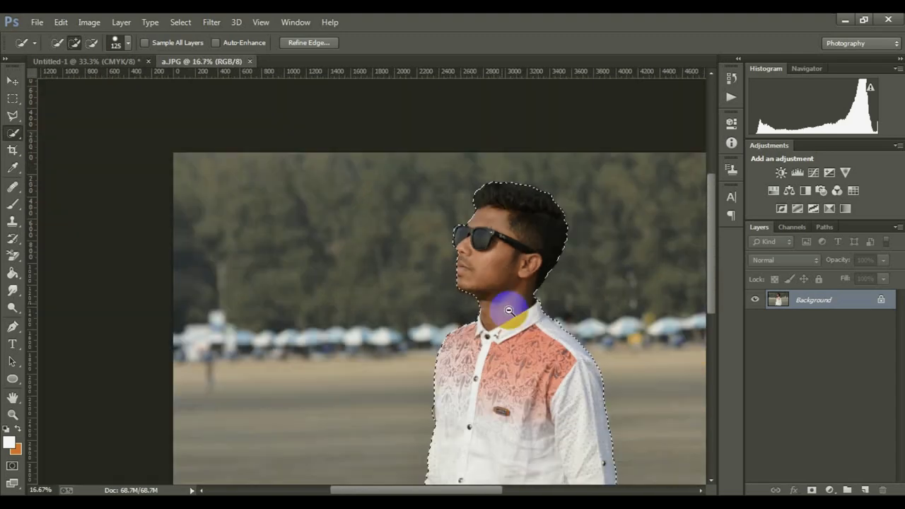
{"action": "left_click", "coordinate": [556, 301], "text": "ctrl"}
{"action": "left_click", "coordinate": [495, 315], "text": "ctrl"}
{"action": "left_click", "coordinate": [481, 320], "text": "ctrl"}
{"action": "left_click", "coordinate": [471, 323], "text": "ctrl"}
{"action": "left_click", "coordinate": [445, 337], "text": "ctrl"}
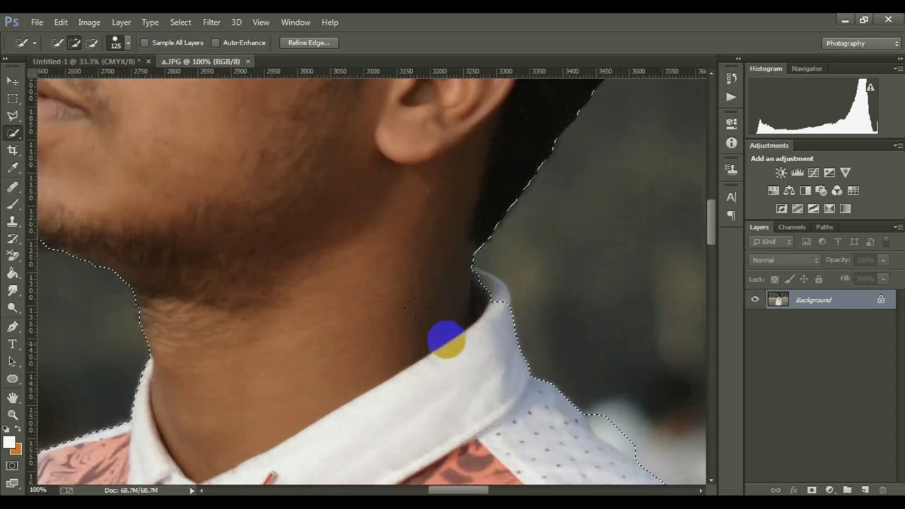
{"action": "left_click_drag", "start_coordinate": [433, 280], "coordinate": [393, 350]}
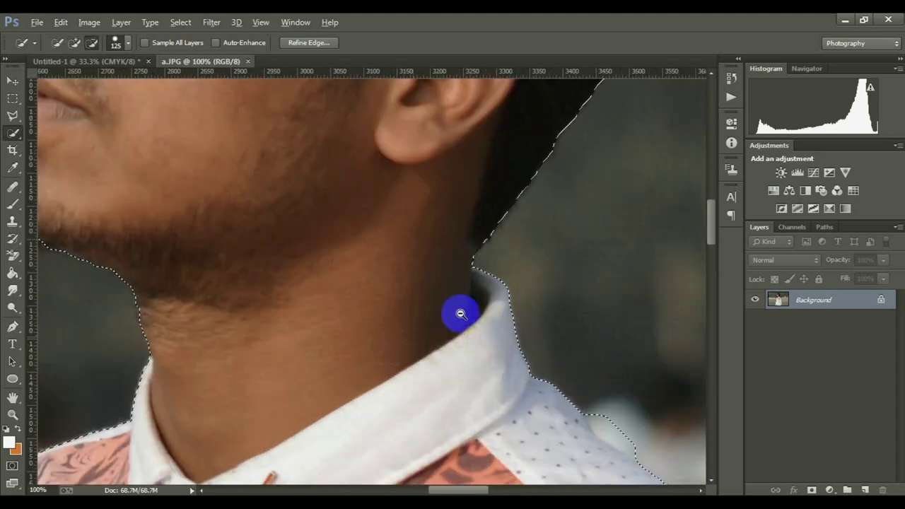
{"action": "left_click", "coordinate": [461, 309], "text": "alt"}
{"action": "left_click", "coordinate": [460, 309], "text": "alt"}
{"action": "left_click", "coordinate": [460, 309], "text": "alt"}
{"action": "left_click", "coordinate": [461, 308], "text": "alt"}
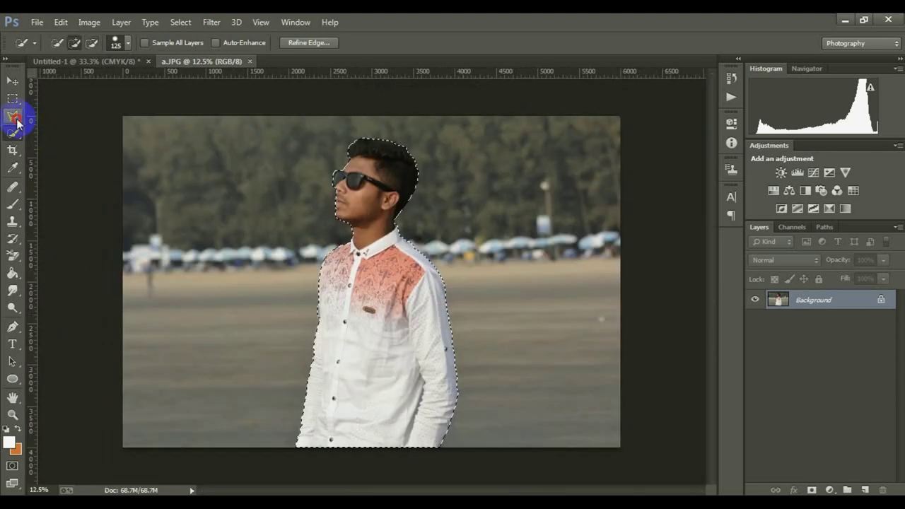
Step: Subtract the lower shirt from the selection with a Polygonal Lasso outline
{"action": "left_click", "coordinate": [12, 115]}
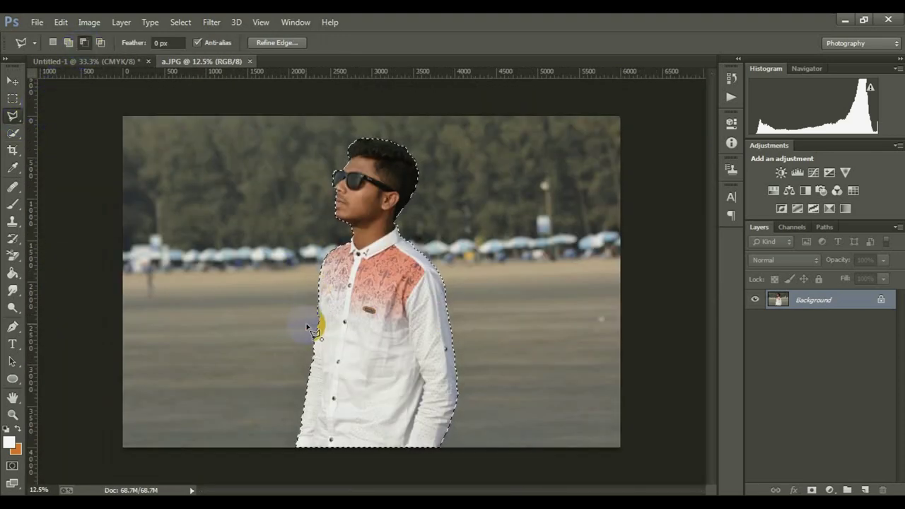
{"action": "left_click", "coordinate": [482, 313]}
{"action": "left_click", "coordinate": [489, 464]}
{"action": "left_click", "coordinate": [357, 478]}
{"action": "left_click", "coordinate": [248, 425]}
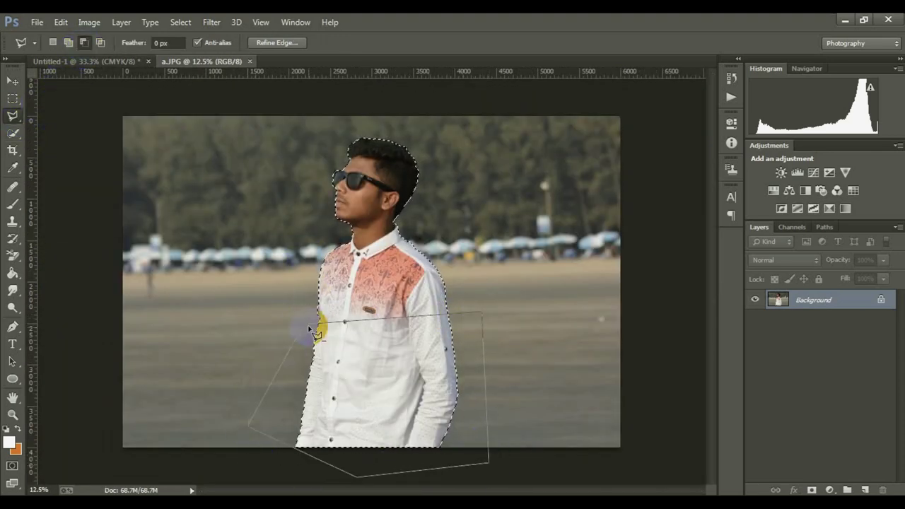
{"action": "double_click", "coordinate": [309, 326]}
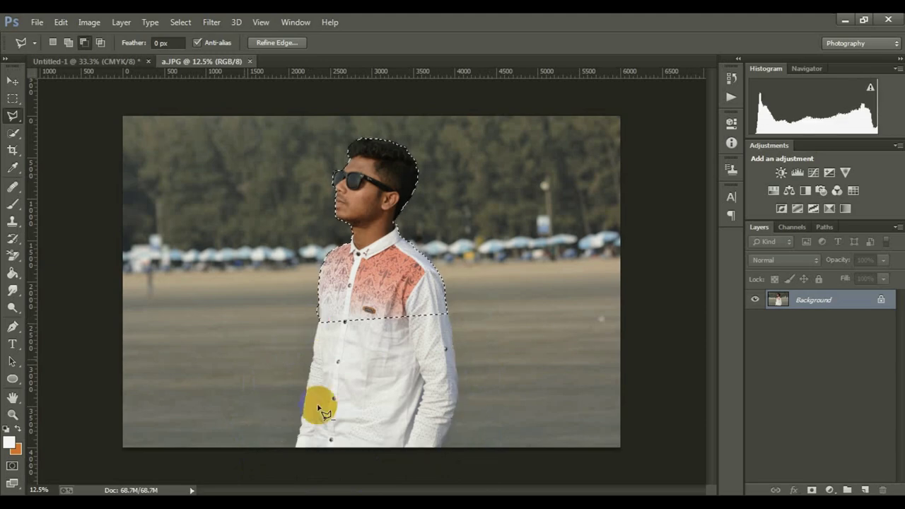
{"action": "left_click", "coordinate": [343, 208], "text": "ctrl"}
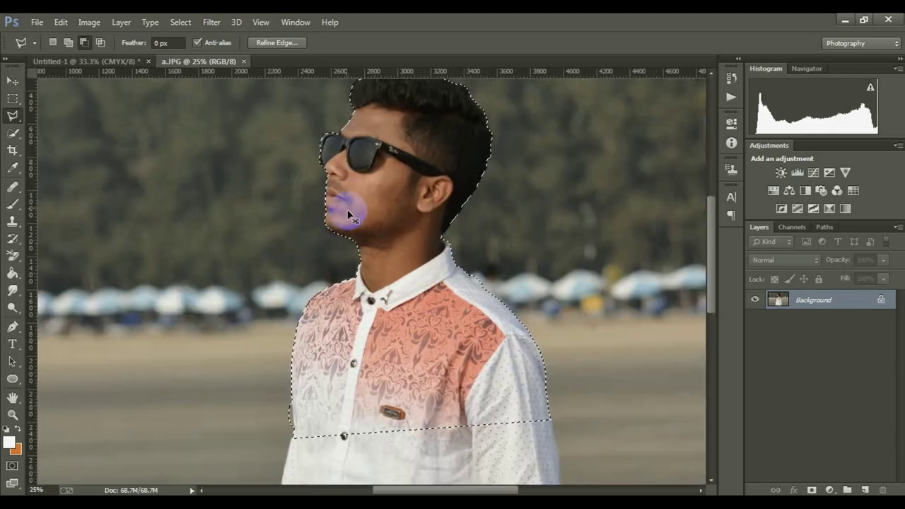
{"action": "left_click", "coordinate": [277, 42]}
Step: Refine the selection edges along the shirt's left side and the hair
{"action": "key", "text": "ctrl+minus"}
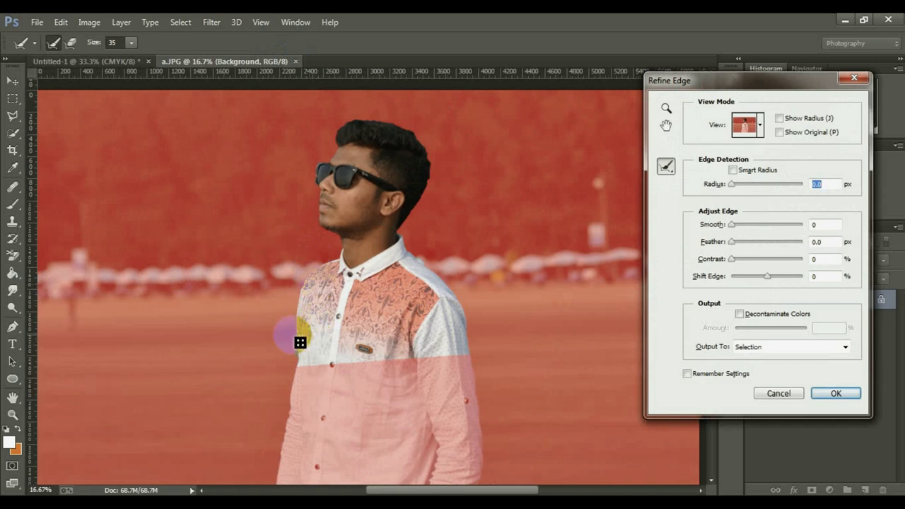
{"action": "left_click", "coordinate": [299, 344], "text": "ctrl"}
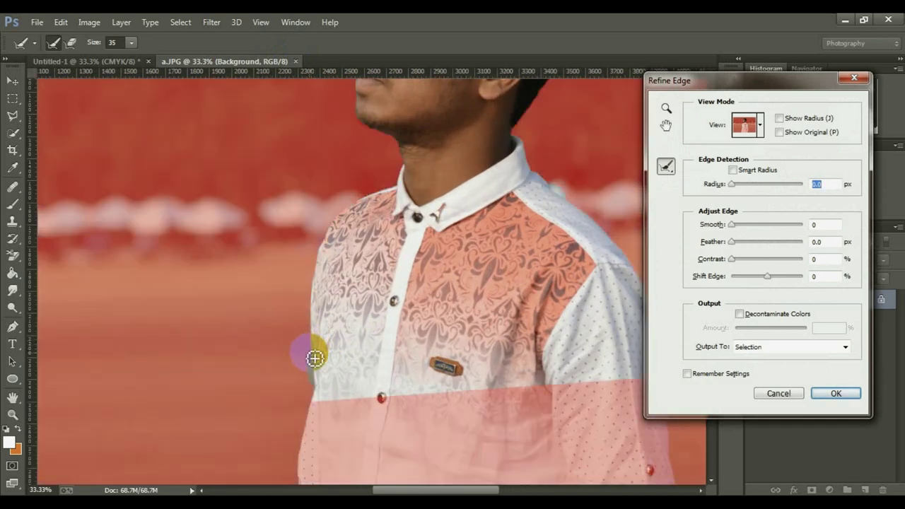
{"action": "mouse_move", "coordinate": [317, 396]}
{"action": "left_mouse_down"}
{"action": "mouse_move", "coordinate": [319, 374]}
{"action": "mouse_move", "coordinate": [320, 392]}
{"action": "left_mouse_up"}
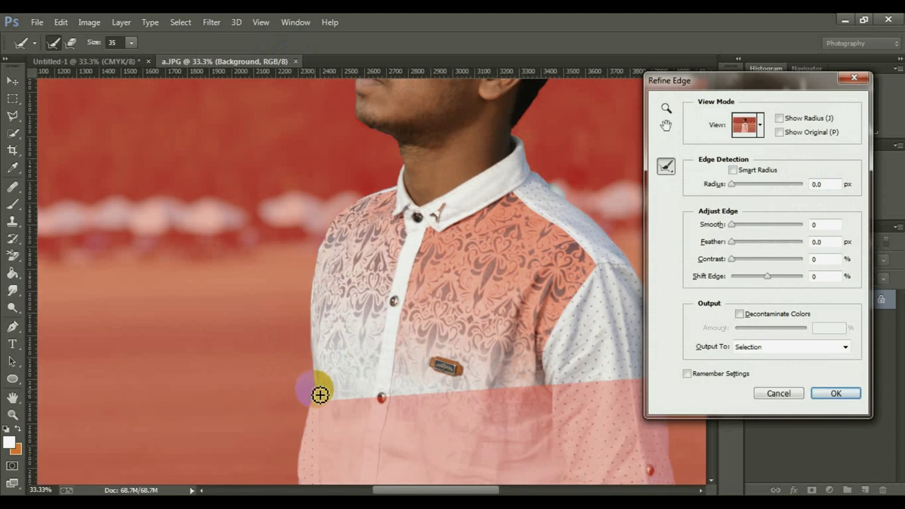
{"action": "scroll", "coordinate": [294, 304], "scroll_direction": "up", "scroll_amount": 3}
{"action": "scroll", "coordinate": [332, 241], "scroll_direction": "up", "scroll_amount": 3}
{"action": "key", "text": "bracketright"}
{"action": "key", "text": "bracketright"}
{"action": "key", "text": "bracketright"}
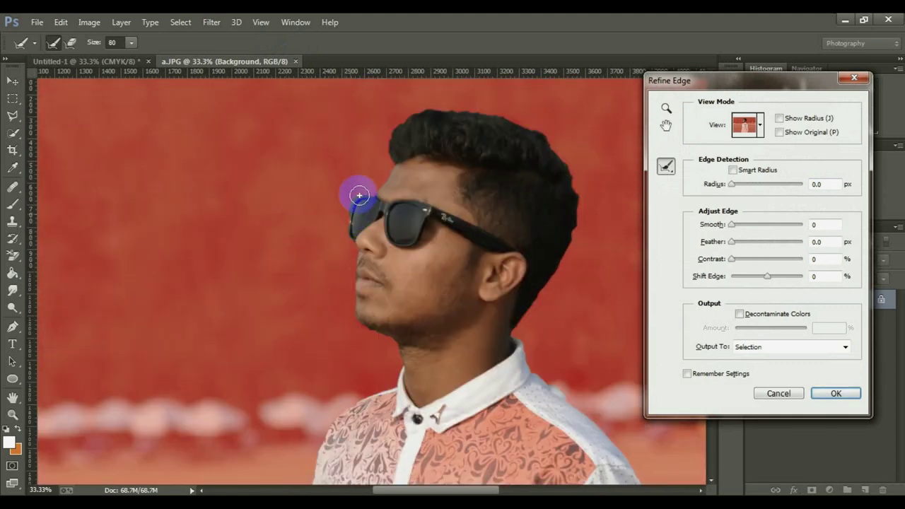
{"action": "scroll", "coordinate": [375, 195], "scroll_direction": "up", "scroll_amount": 3}
{"action": "mouse_move", "coordinate": [379, 194]}
{"action": "left_mouse_down"}
{"action": "mouse_move", "coordinate": [384, 178]}
{"action": "mouse_move", "coordinate": [457, 162]}
{"action": "mouse_move", "coordinate": [521, 170]}
{"action": "mouse_move", "coordinate": [560, 194]}
{"action": "mouse_move", "coordinate": [581, 239]}
{"action": "mouse_move", "coordinate": [575, 320]}
{"action": "mouse_move", "coordinate": [556, 329]}
{"action": "mouse_move", "coordinate": [523, 385]}
{"action": "left_mouse_up"}
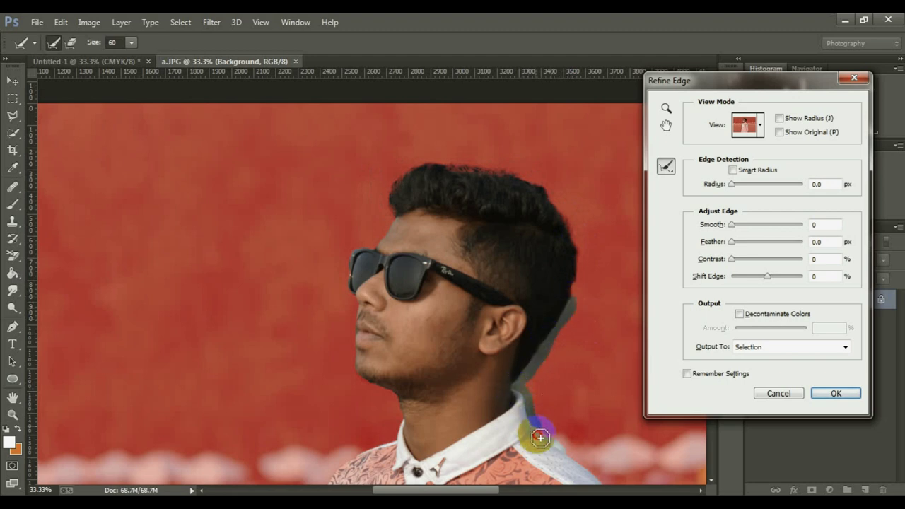
Step: Refine the neck, face, shirt and right-shoulder edges, then apply the 1.4 px-radius refinement
{"action": "mouse_move", "coordinate": [438, 397]}
{"action": "left_mouse_down"}
{"action": "mouse_move", "coordinate": [404, 405]}
{"action": "mouse_move", "coordinate": [361, 452]}
{"action": "mouse_move", "coordinate": [358, 349]}
{"action": "left_mouse_up"}
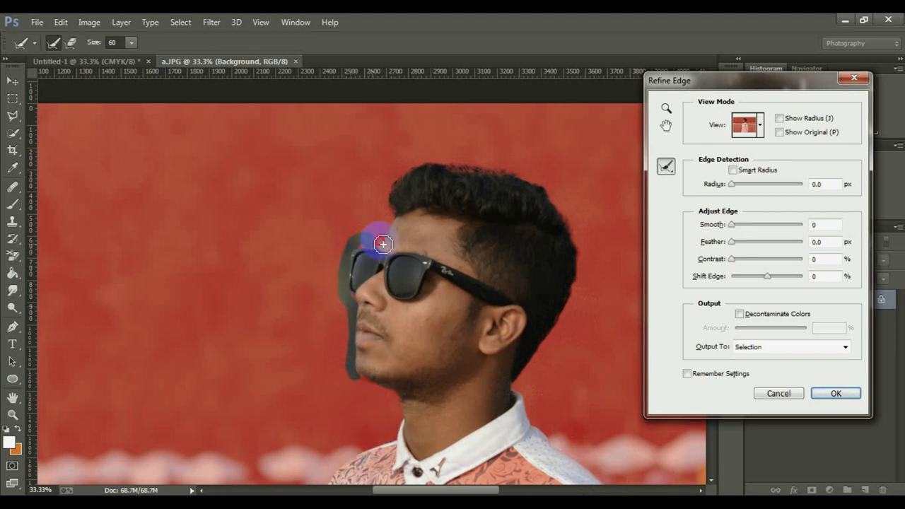
{"action": "left_click_drag", "start_coordinate": [389, 203], "coordinate": [362, 231]}
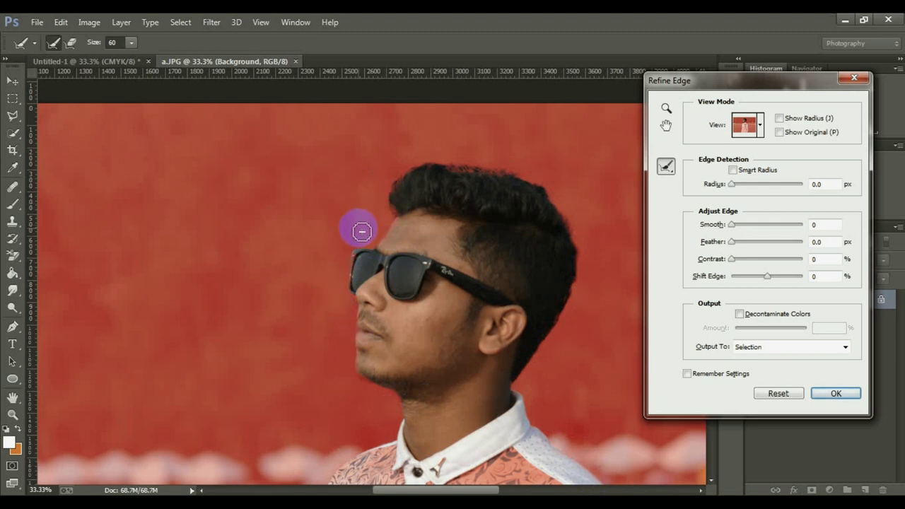
{"action": "scroll", "coordinate": [359, 245], "scroll_direction": "down", "scroll_amount": 1}
{"action": "scroll", "coordinate": [371, 311], "scroll_direction": "down", "scroll_amount": 1}
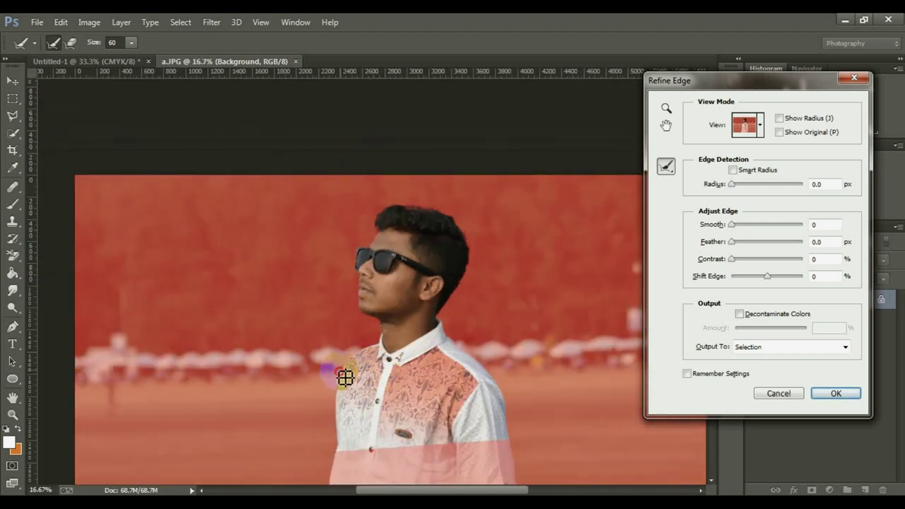
{"action": "mouse_move", "coordinate": [346, 377]}
{"action": "left_mouse_down"}
{"action": "mouse_move", "coordinate": [342, 434]}
{"action": "mouse_move", "coordinate": [374, 455]}
{"action": "mouse_move", "coordinate": [493, 445]}
{"action": "mouse_move", "coordinate": [507, 407]}
{"action": "left_mouse_up"}
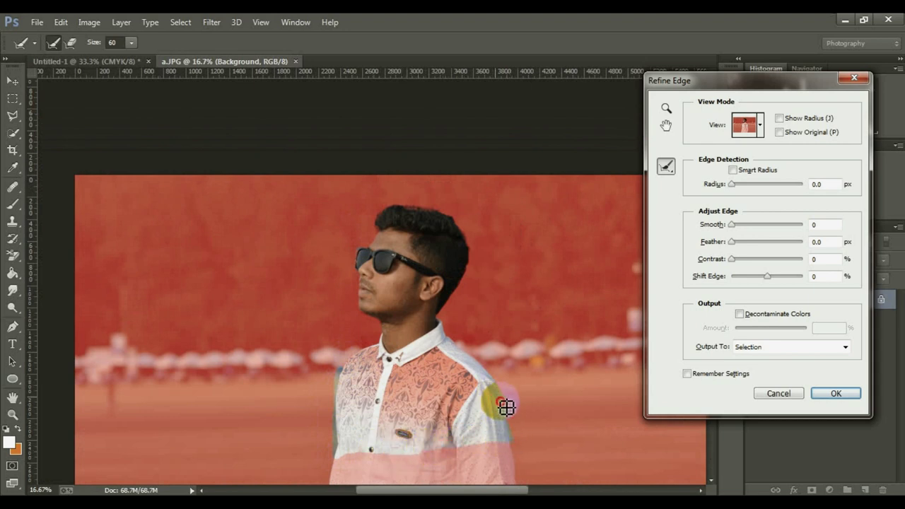
{"action": "mouse_move", "coordinate": [476, 367]}
{"action": "left_mouse_down"}
{"action": "mouse_move", "coordinate": [497, 354]}
{"action": "mouse_move", "coordinate": [489, 389]}
{"action": "mouse_move", "coordinate": [524, 400]}
{"action": "left_mouse_up"}
{"action": "key", "text": "ctrl+minus"}
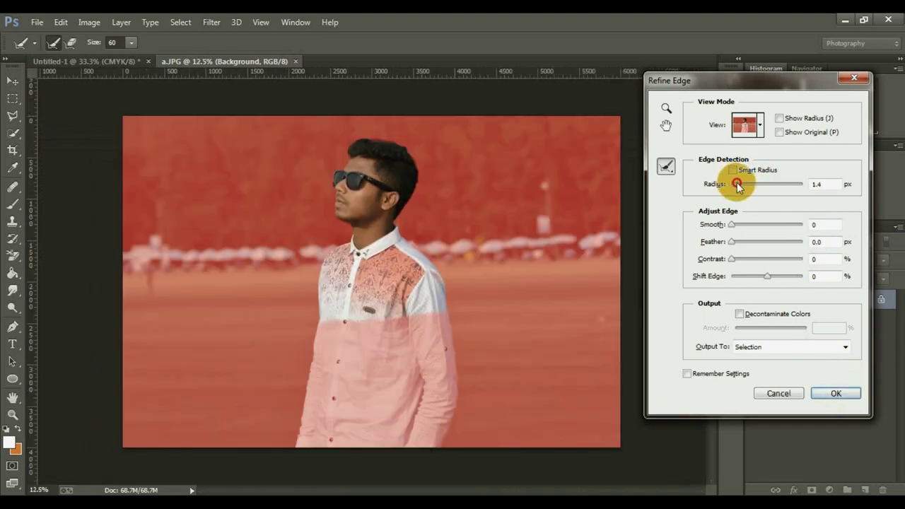
{"action": "left_click", "coordinate": [832, 393]}
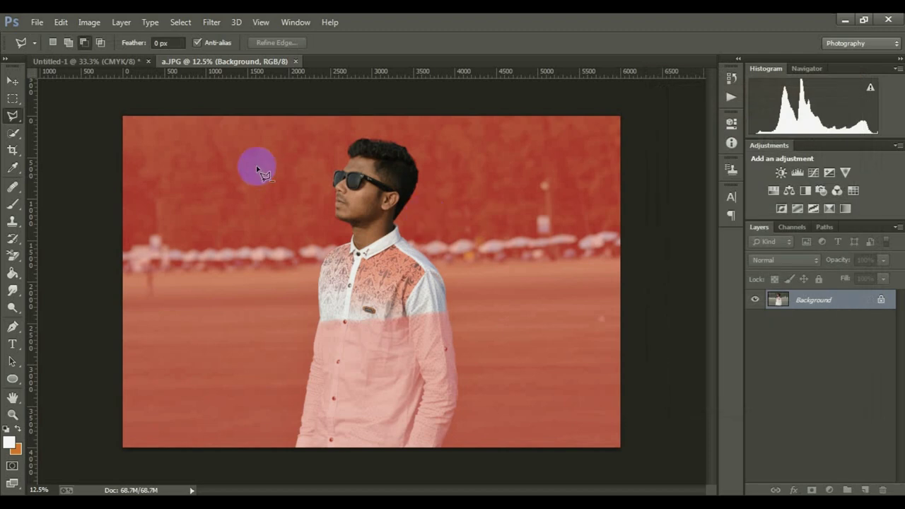
Step: Drag the cut-out man onto Untitled-1, scaled to about 27% and tilted -5.2° over the splash
{"action": "left_click", "coordinate": [14, 82]}
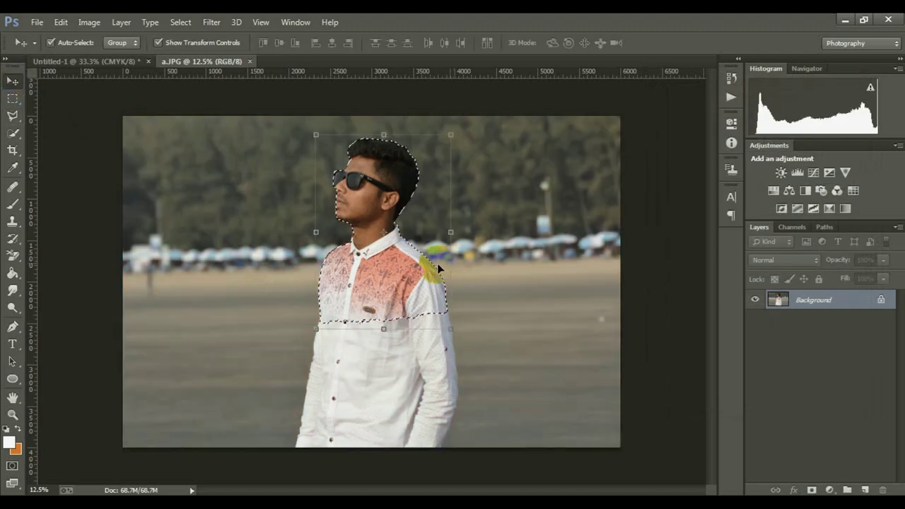
{"action": "left_click_drag", "start_coordinate": [382, 246], "coordinate": [200, 65]}
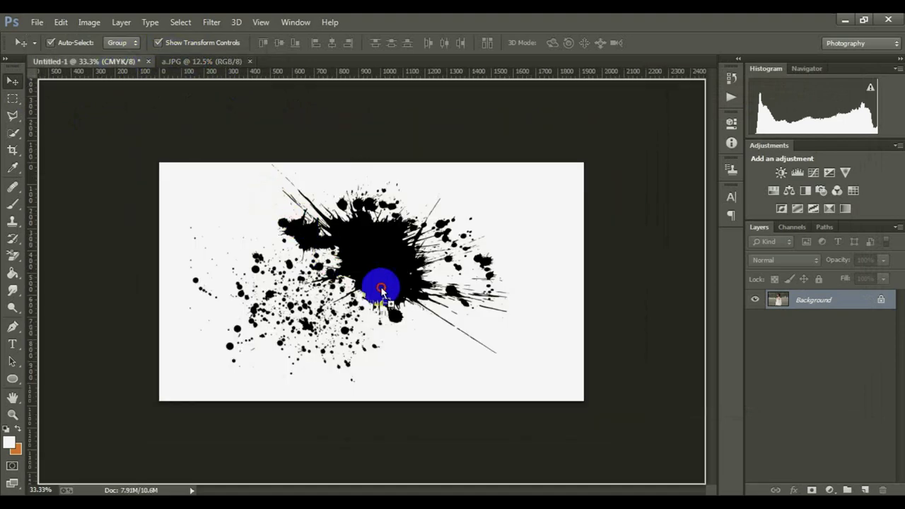
{"action": "left_click_drag", "start_coordinate": [118, 64], "coordinate": [382, 283]}
{"action": "mouse_move", "coordinate": [513, 458]}
{"action": "left_mouse_down"}
{"action": "mouse_move", "coordinate": [376, 283]}
{"action": "mouse_move", "coordinate": [414, 323]}
{"action": "mouse_move", "coordinate": [405, 347]}
{"action": "left_mouse_up"}
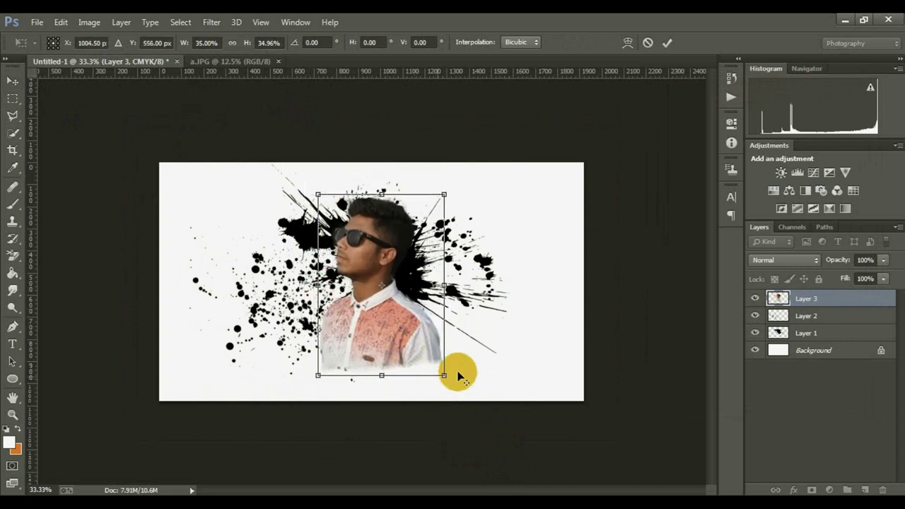
{"action": "mouse_move", "coordinate": [443, 374]}
{"action": "left_mouse_down"}
{"action": "mouse_move", "coordinate": [429, 353]}
{"action": "mouse_move", "coordinate": [446, 360]}
{"action": "mouse_move", "coordinate": [419, 346]}
{"action": "left_mouse_up"}
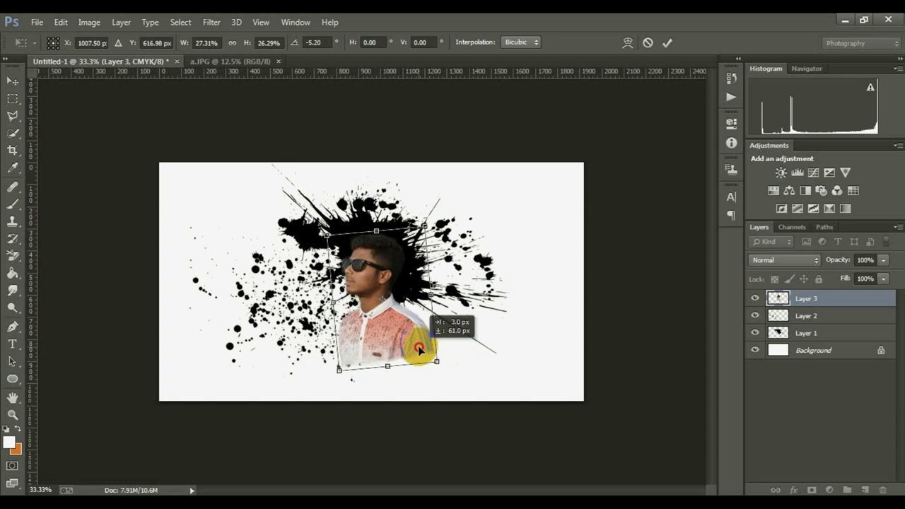
{"action": "left_click", "coordinate": [668, 43]}
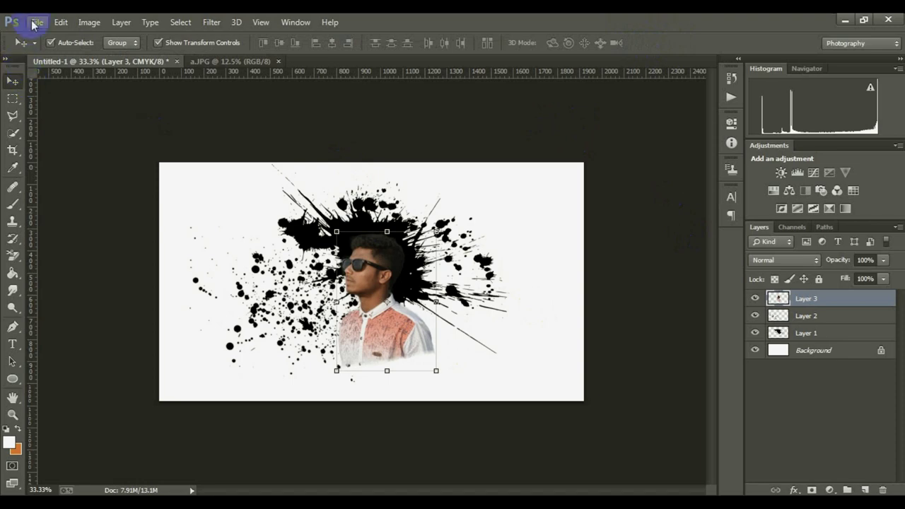
Step: Desaturate Layer 3 and apply Threshold for a stark black-and-white silhouette
{"action": "left_click", "coordinate": [88, 23]}
{"action": "mouse_move", "coordinate": [109, 55]}
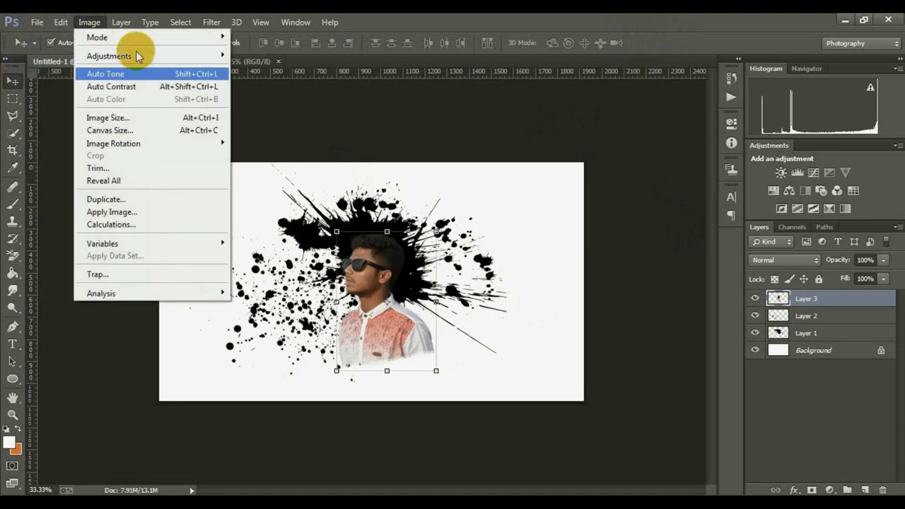
{"action": "left_click", "coordinate": [290, 319]}
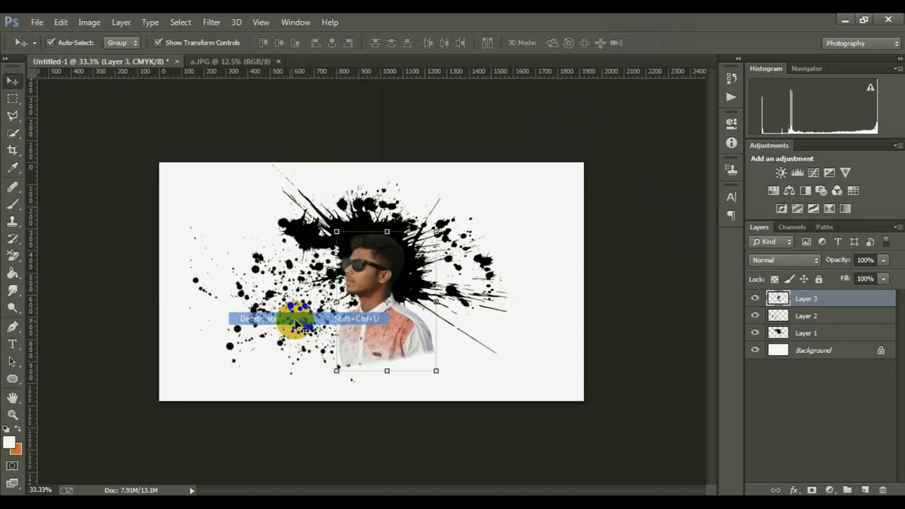
{"action": "left_click", "coordinate": [84, 23]}
{"action": "mouse_move", "coordinate": [109, 56]}
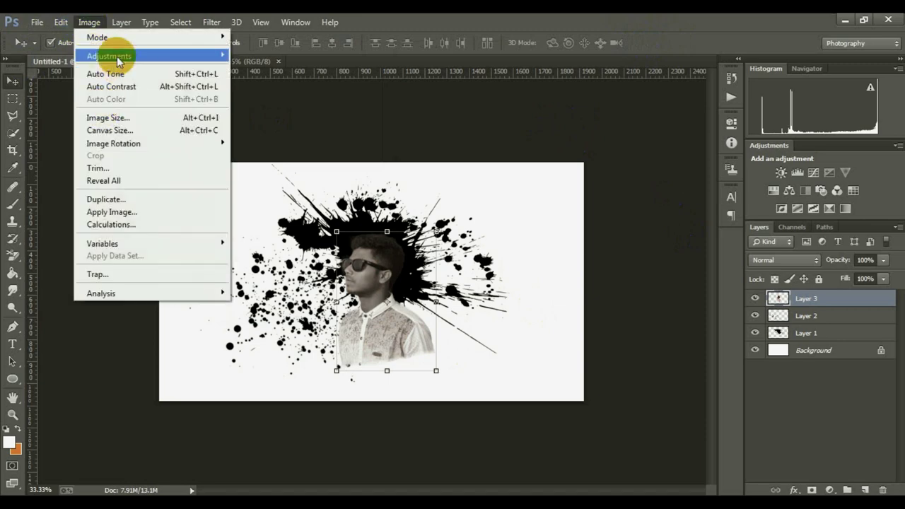
{"action": "left_click", "coordinate": [281, 232]}
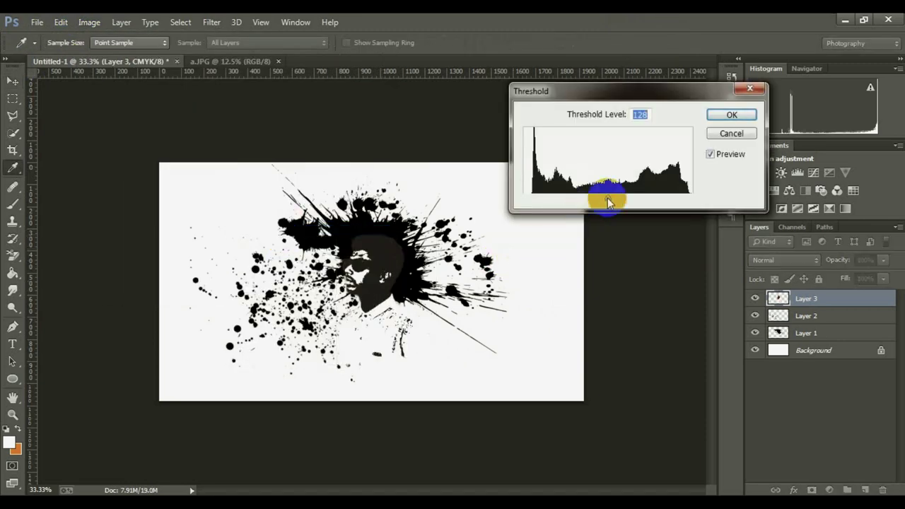
{"action": "left_click", "coordinate": [732, 114]}
{"action": "key", "text": "v"}
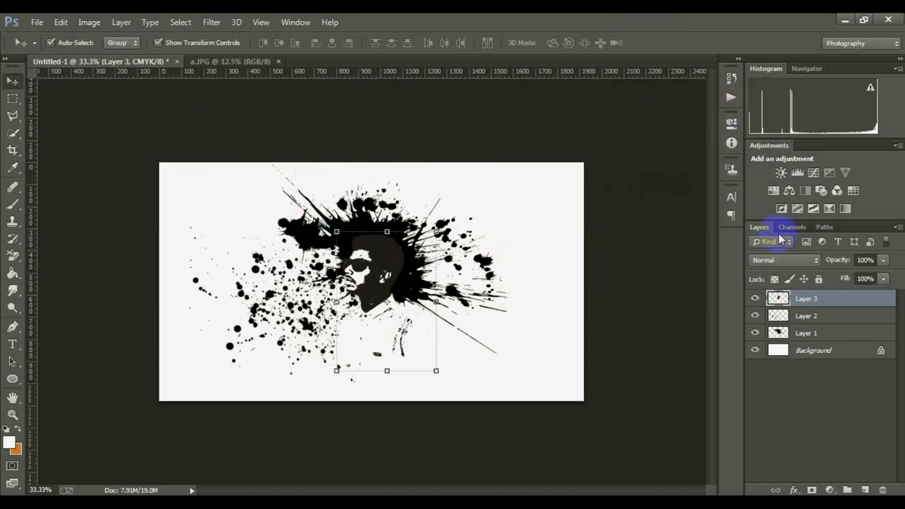
{"action": "left_click", "coordinate": [800, 260]}
Step: Blend Layer 3 with Lighter Color and enlarge the silhouette to about 114%, shifted slightly right
{"action": "left_click", "coordinate": [769, 157]}
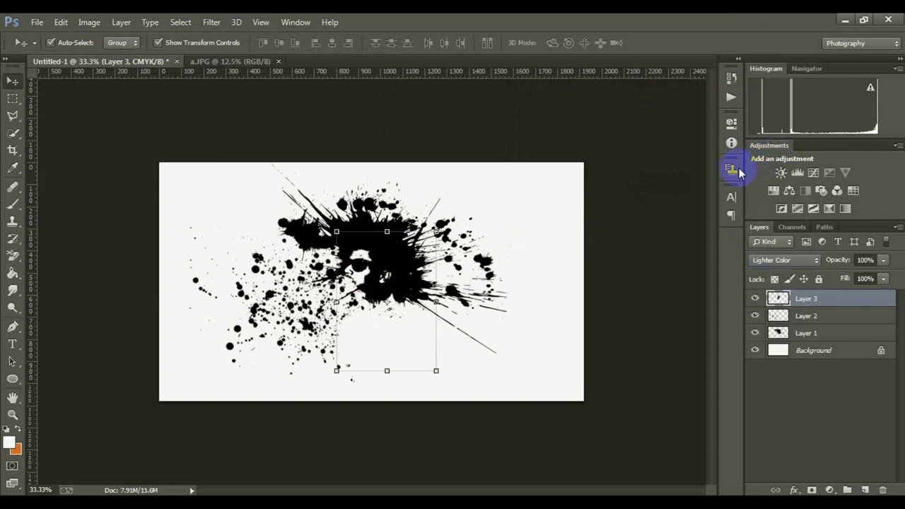
{"action": "left_click_drag", "start_coordinate": [380, 267], "coordinate": [372, 276]}
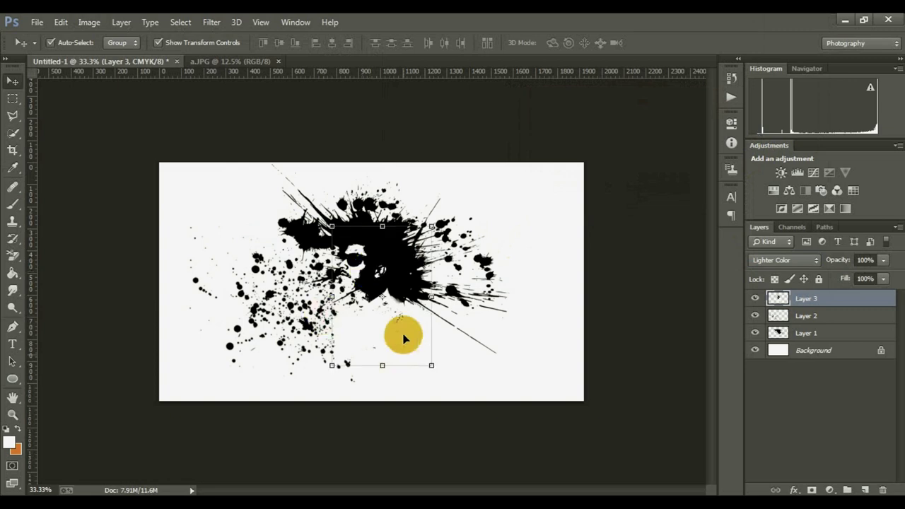
{"action": "left_click_drag", "start_coordinate": [432, 366], "coordinate": [402, 339]}
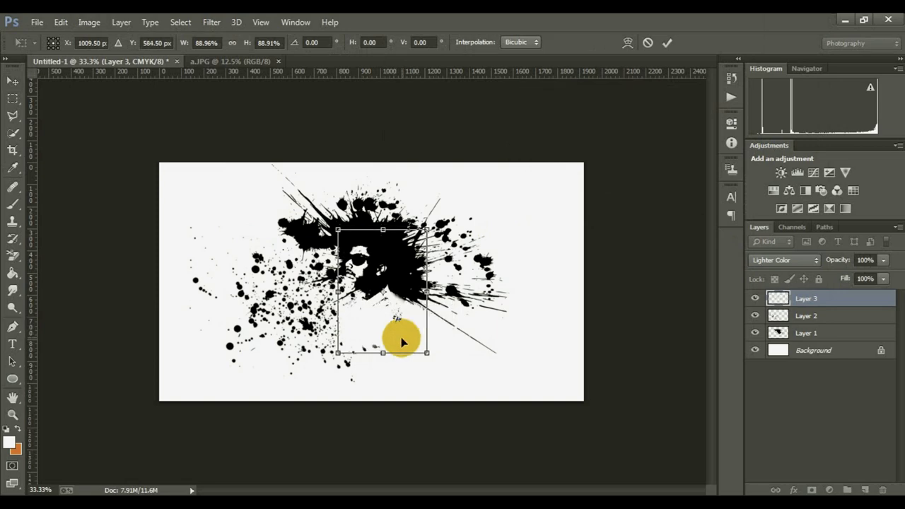
{"action": "left_click", "coordinate": [361, 236], "text": "ctrl"}
{"action": "left_click", "coordinate": [362, 238]}
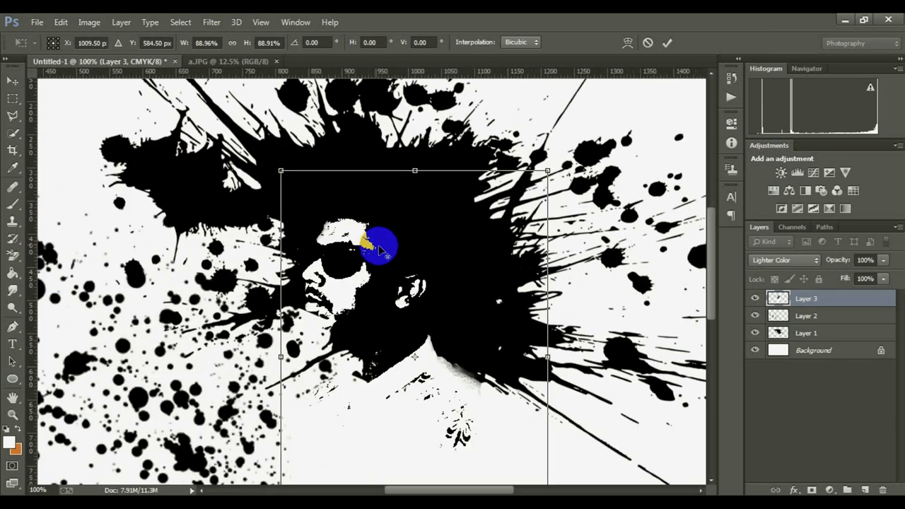
{"action": "left_click", "coordinate": [380, 249], "text": "alt"}
{"action": "left_click_drag", "start_coordinate": [490, 446], "coordinate": [534, 469]}
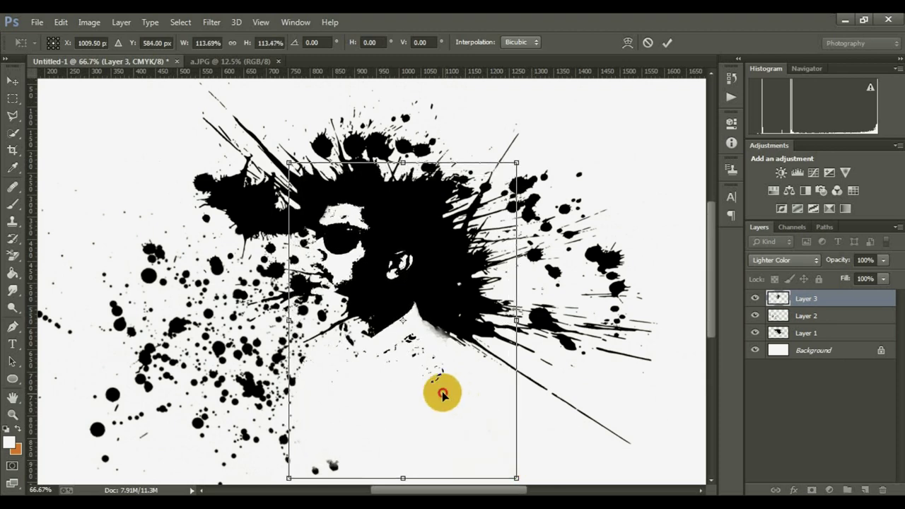
{"action": "left_click_drag", "start_coordinate": [442, 391], "coordinate": [458, 401]}
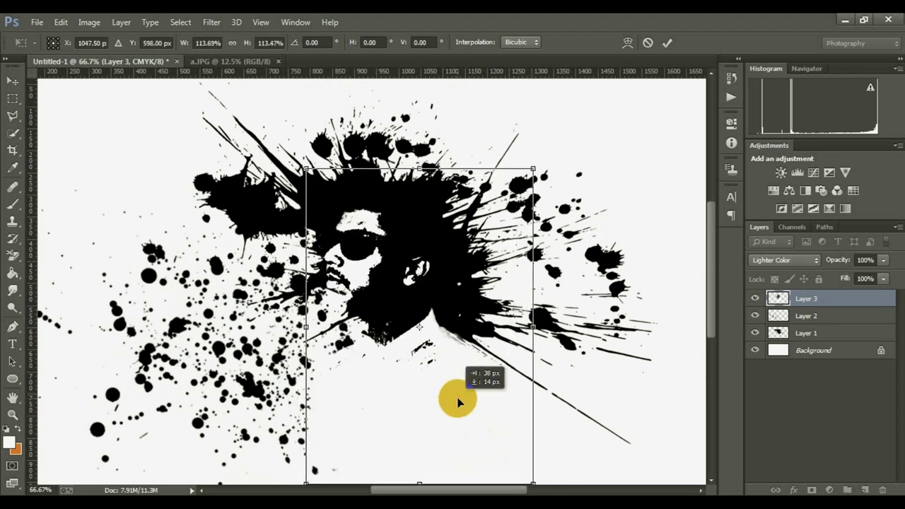
{"action": "left_click", "coordinate": [453, 392], "text": "alt"}
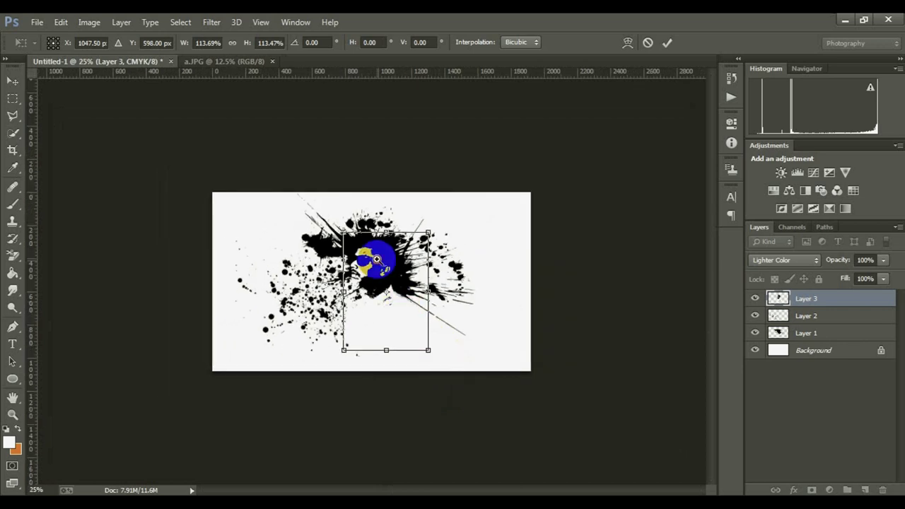
Step: Commit the silhouette transform, then try rotating Layer 2's splatter and cancel it
{"action": "left_click", "coordinate": [667, 44]}
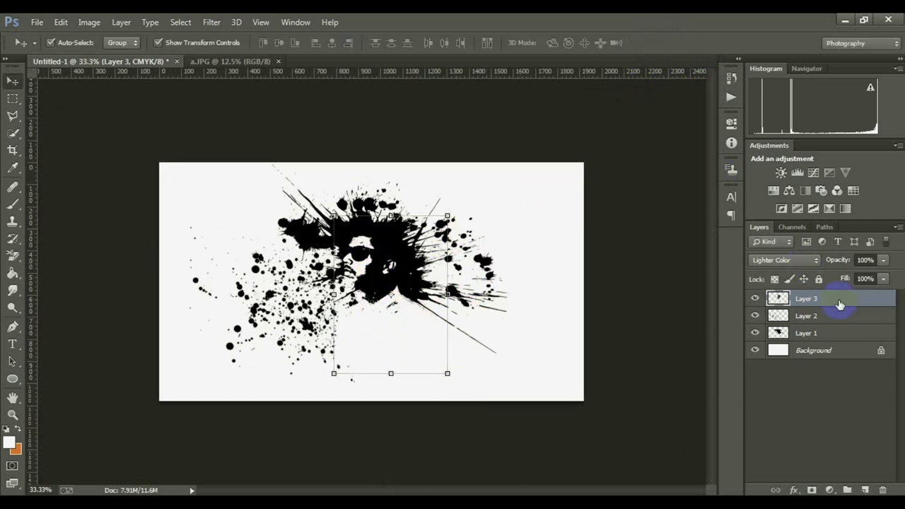
{"action": "left_click", "coordinate": [812, 324]}
{"action": "mouse_move", "coordinate": [410, 384]}
{"action": "left_mouse_down"}
{"action": "mouse_move", "coordinate": [333, 355]}
{"action": "mouse_move", "coordinate": [349, 365]}
{"action": "mouse_move", "coordinate": [377, 361]}
{"action": "mouse_move", "coordinate": [359, 358]}
{"action": "left_mouse_up"}
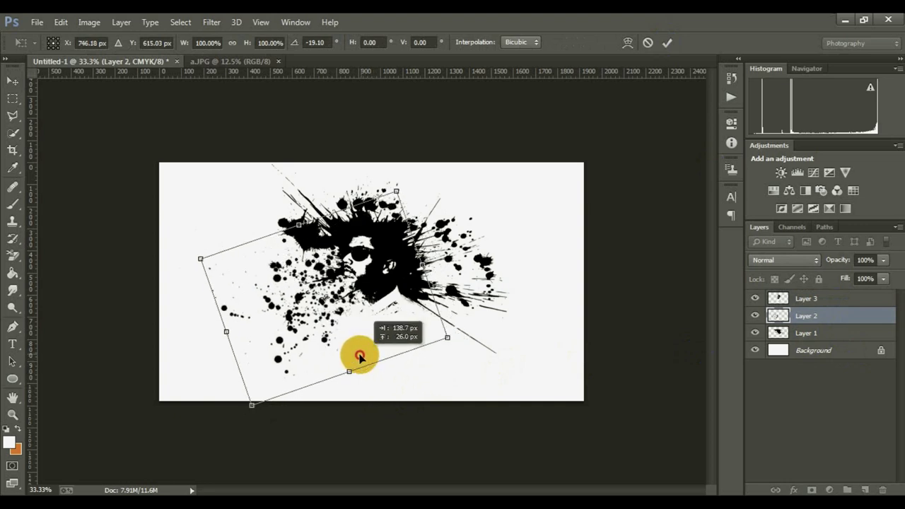
{"action": "key", "text": "Return"}
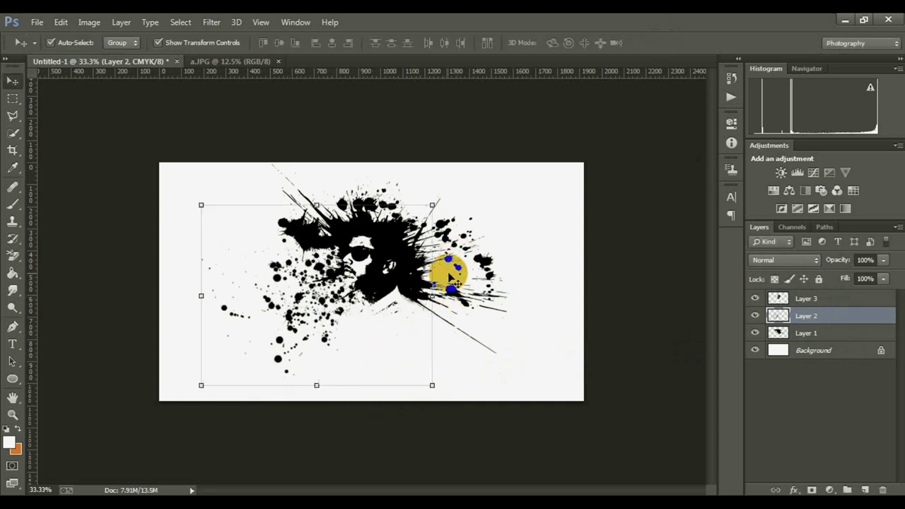
{"action": "left_click", "coordinate": [454, 263]}
Step: Nudge Layer 1's main splash up and left so the face sits within it
{"action": "left_click", "coordinate": [829, 335]}
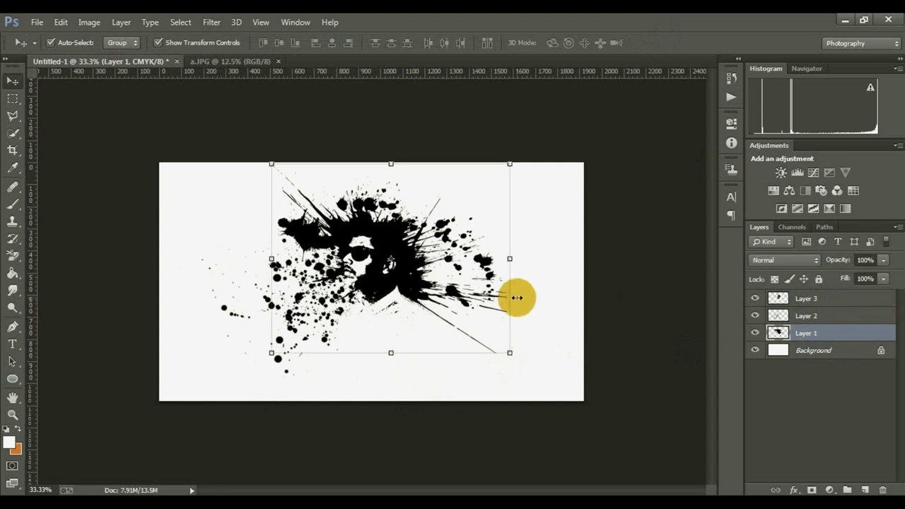
{"action": "left_click_drag", "start_coordinate": [517, 297], "coordinate": [519, 303]}
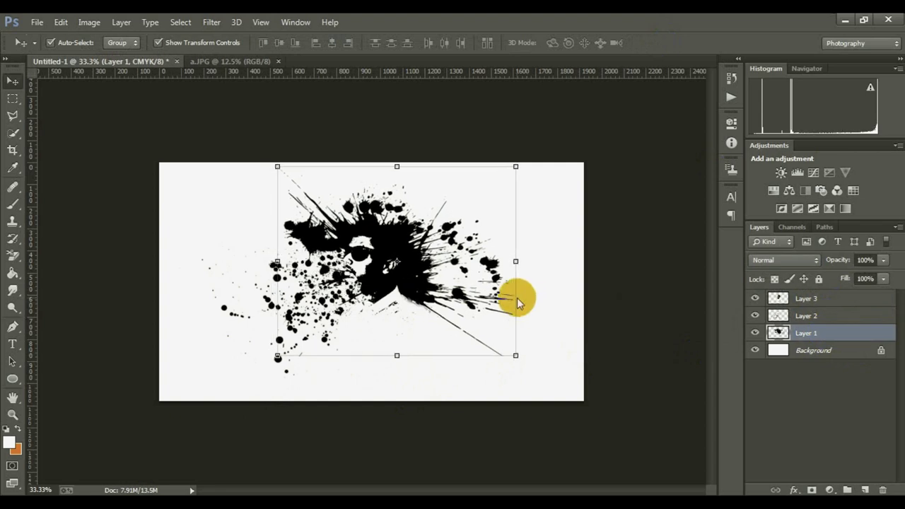
{"action": "key", "text": "shift+Down"}
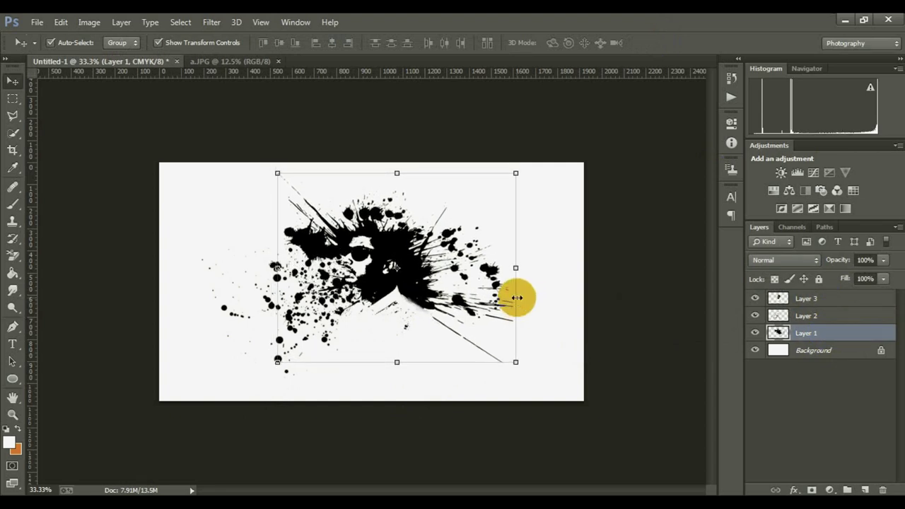
{"action": "key", "text": "shift+Left"}
{"action": "key", "text": "shift+Left"}
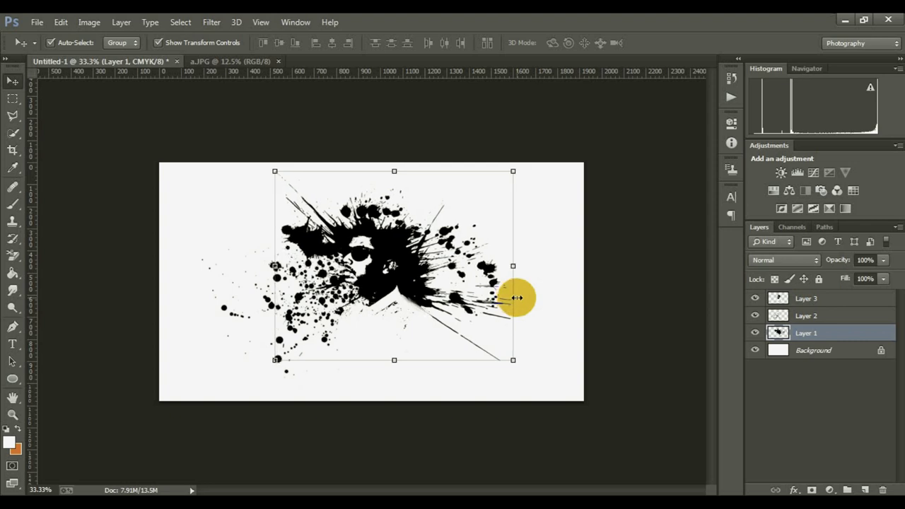
{"action": "key", "text": "shift+Right"}
{"action": "key", "text": "shift+Right"}
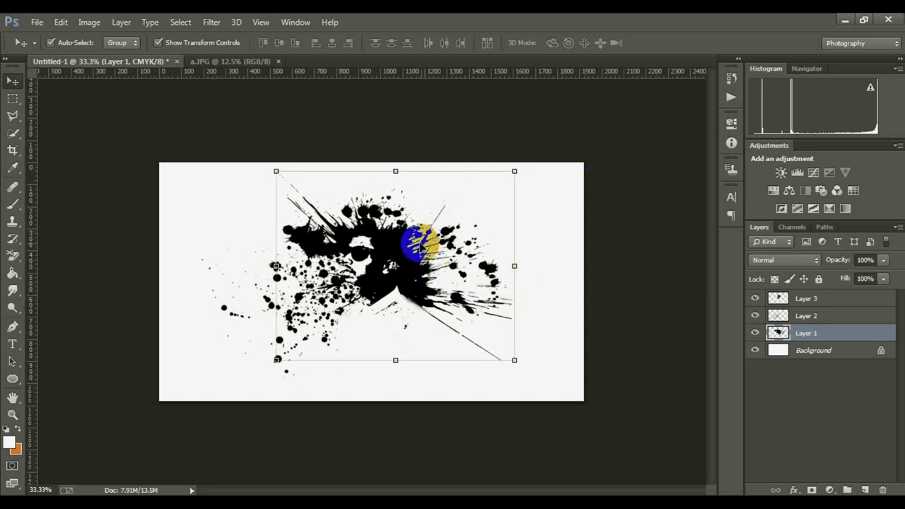
{"action": "left_click_drag", "start_coordinate": [415, 238], "coordinate": [410, 230]}
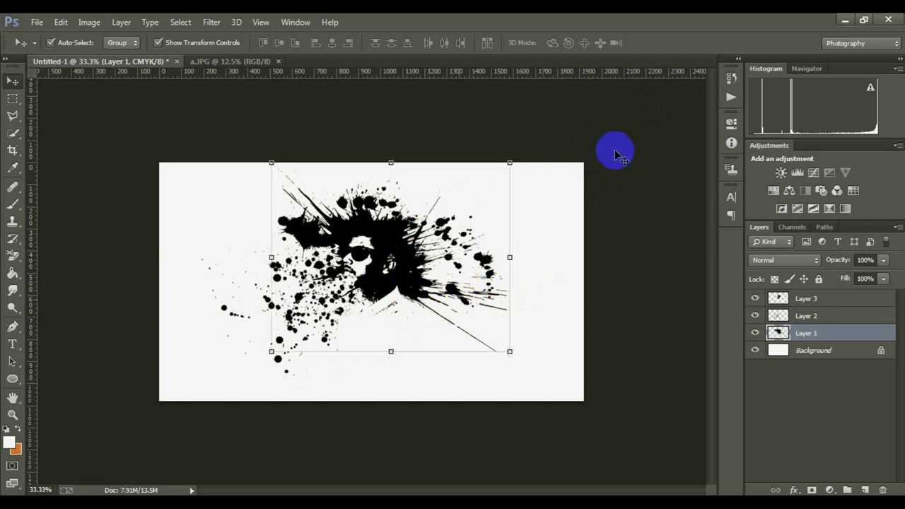
{"action": "left_click", "coordinate": [632, 203]}
{"action": "left_click", "coordinate": [361, 224], "text": "ctrl+space"}
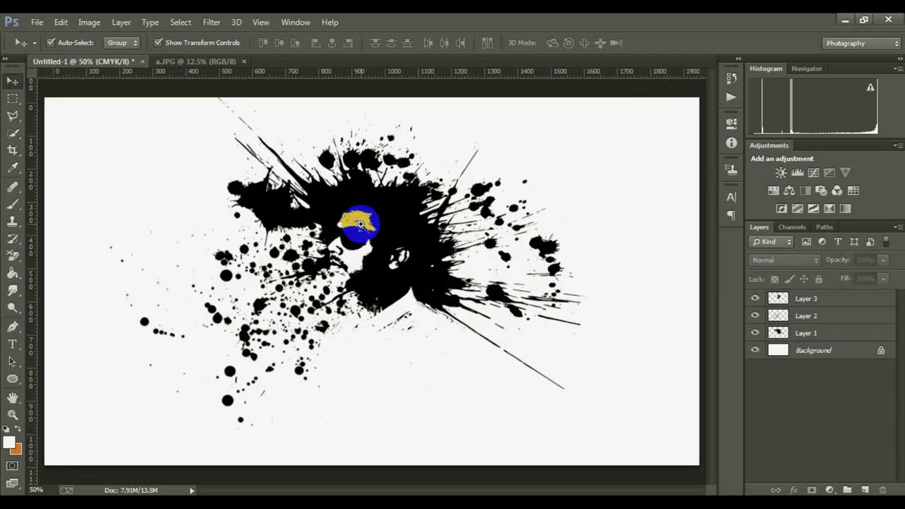
{"action": "left_click", "coordinate": [361, 224], "text": "alt"}
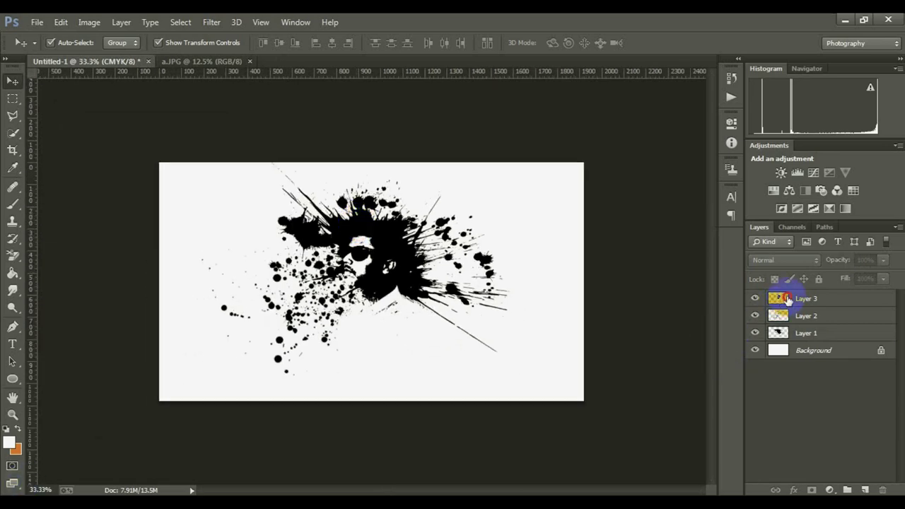
{"action": "left_click", "coordinate": [788, 300]}
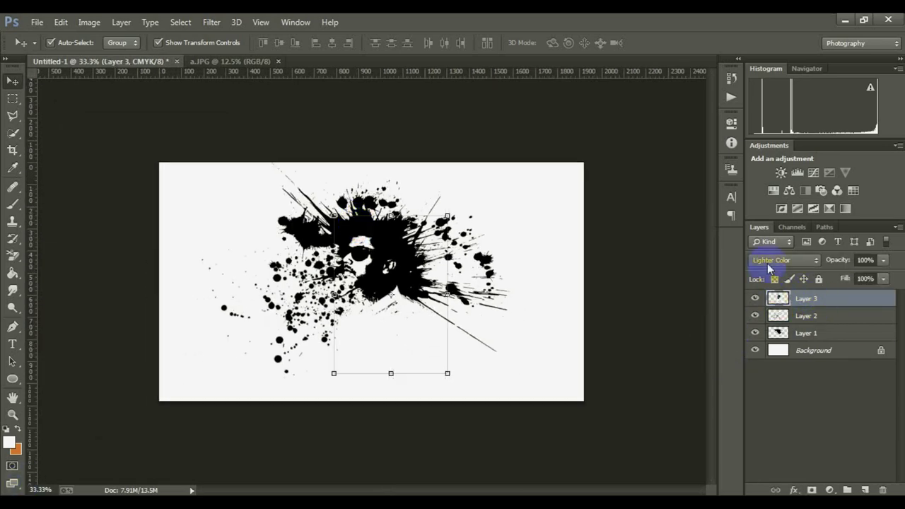
Step: Re-apply Threshold to the face layer at level 137
{"action": "left_click", "coordinate": [91, 22]}
{"action": "mouse_move", "coordinate": [109, 56]}
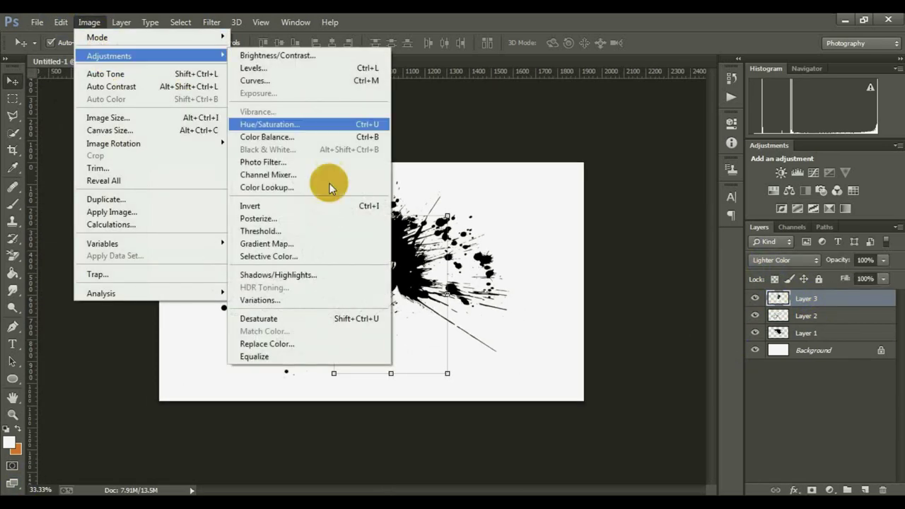
{"action": "left_click", "coordinate": [287, 228]}
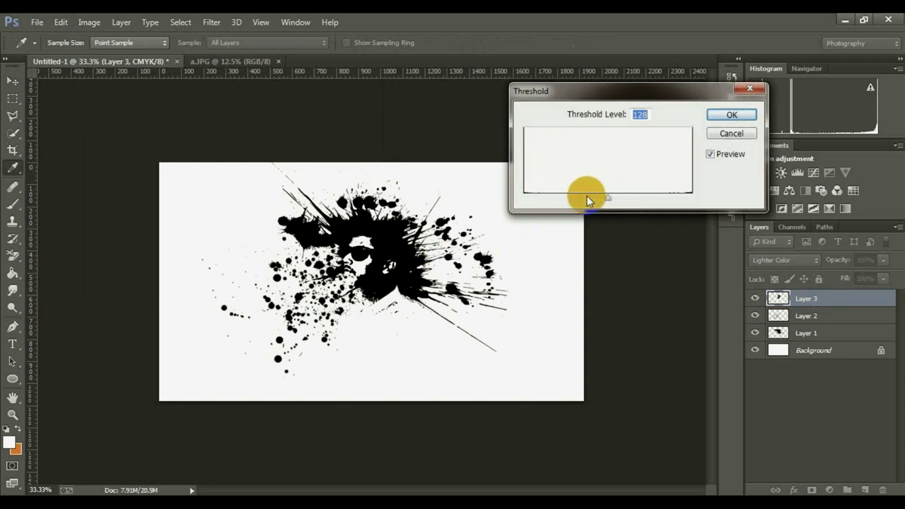
{"action": "mouse_move", "coordinate": [608, 198]}
{"action": "left_mouse_down"}
{"action": "mouse_move", "coordinate": [651, 201]}
{"action": "mouse_move", "coordinate": [589, 202]}
{"action": "mouse_move", "coordinate": [639, 206]}
{"action": "left_mouse_up"}
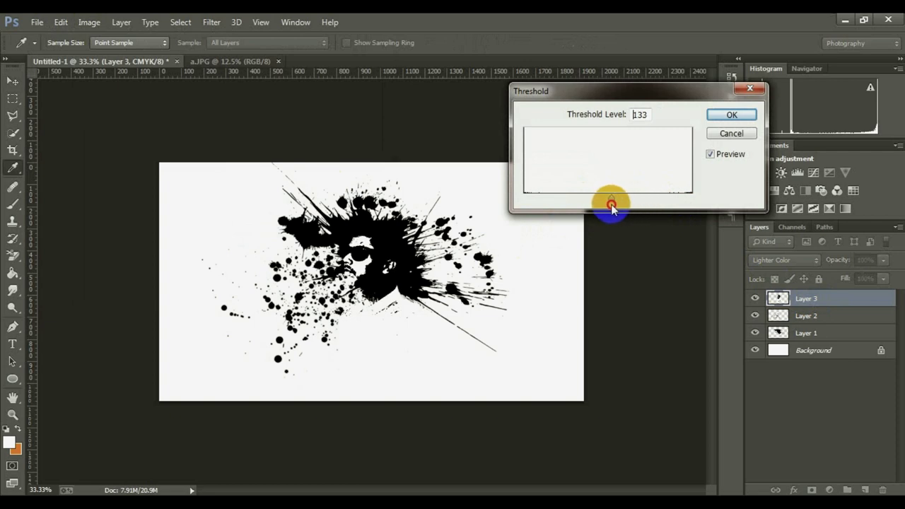
{"action": "mouse_move", "coordinate": [632, 196]}
{"action": "left_mouse_down"}
{"action": "mouse_move", "coordinate": [691, 196]}
{"action": "mouse_move", "coordinate": [615, 195]}
{"action": "left_mouse_up"}
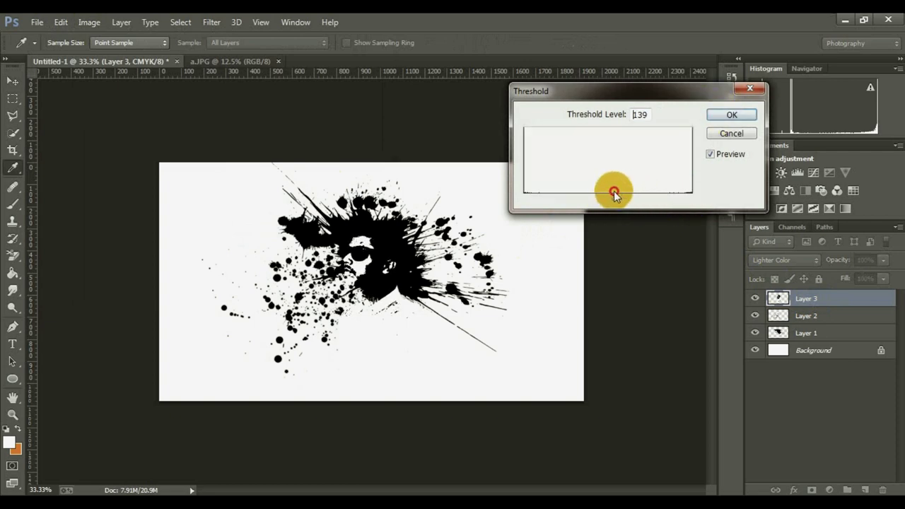
{"action": "left_click", "coordinate": [732, 115]}
Step: Shift the silhouette slightly right and tilt it about -1.3° into the splash
{"action": "key", "text": "v"}
{"action": "scroll", "coordinate": [390, 244], "scroll_direction": "up", "scroll_amount": 2}
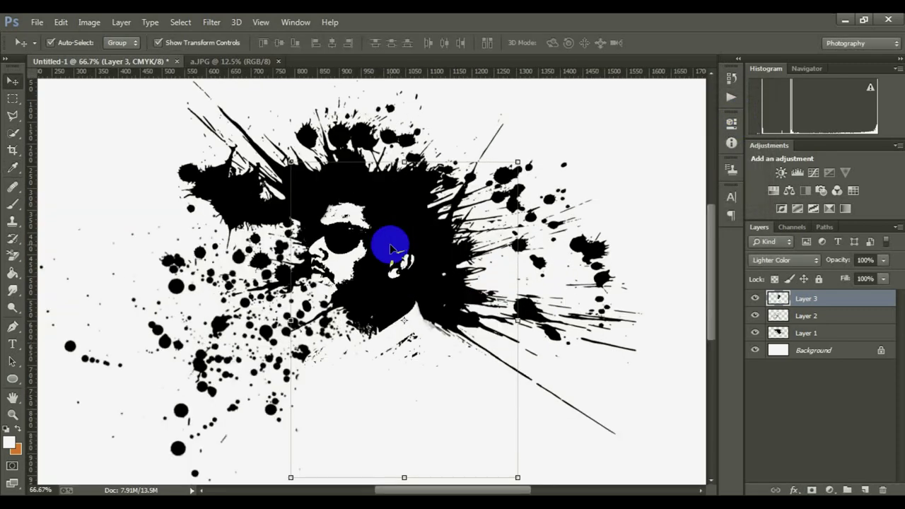
{"action": "scroll", "coordinate": [389, 244], "scroll_direction": "down", "scroll_amount": 1}
{"action": "scroll", "coordinate": [390, 245], "scroll_direction": "down", "scroll_amount": 1}
{"action": "scroll", "coordinate": [392, 274], "scroll_direction": "up", "scroll_amount": 2}
{"action": "left_click_drag", "start_coordinate": [392, 274], "coordinate": [395, 275]}
{"action": "scroll", "coordinate": [421, 277], "scroll_direction": "down", "scroll_amount": 1}
{"action": "left_click_drag", "start_coordinate": [467, 385], "coordinate": [466, 381]}
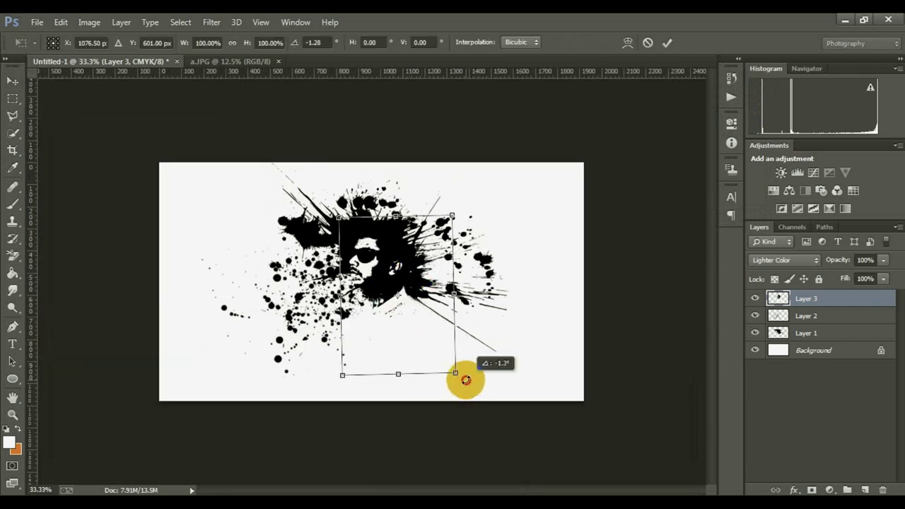
{"action": "left_click", "coordinate": [667, 43]}
{"action": "left_click", "coordinate": [551, 237]}
Step: On a new layer above Layer 3, paint a soft orange glow right of the face with a 250 px brush
{"action": "key", "text": "ctrl+plus"}
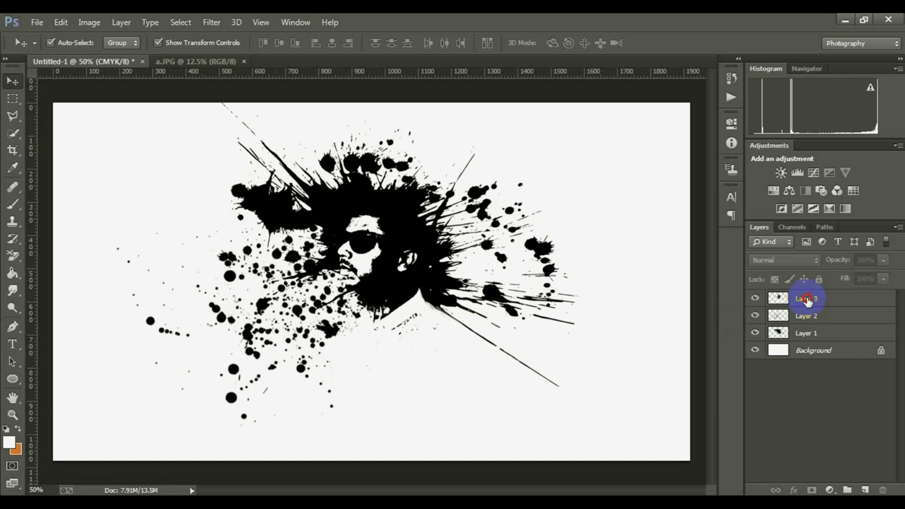
{"action": "left_click", "coordinate": [805, 300]}
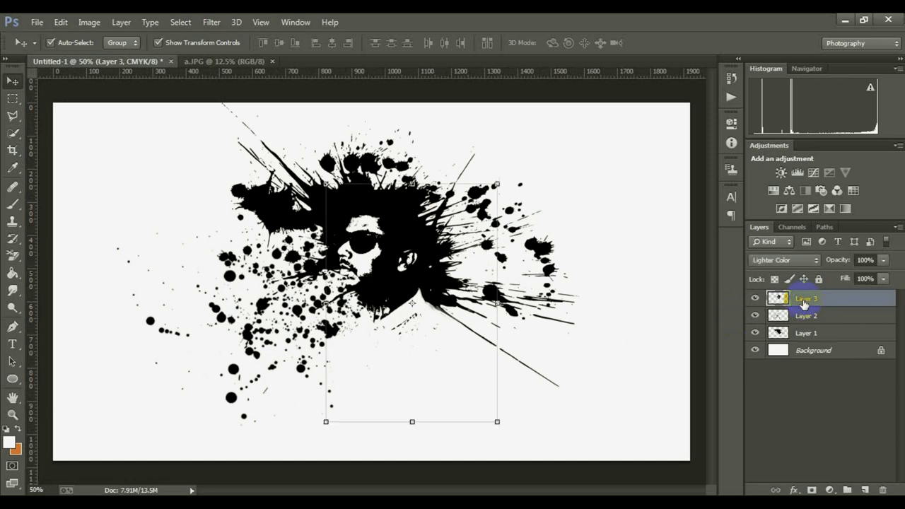
{"action": "left_click", "coordinate": [866, 490]}
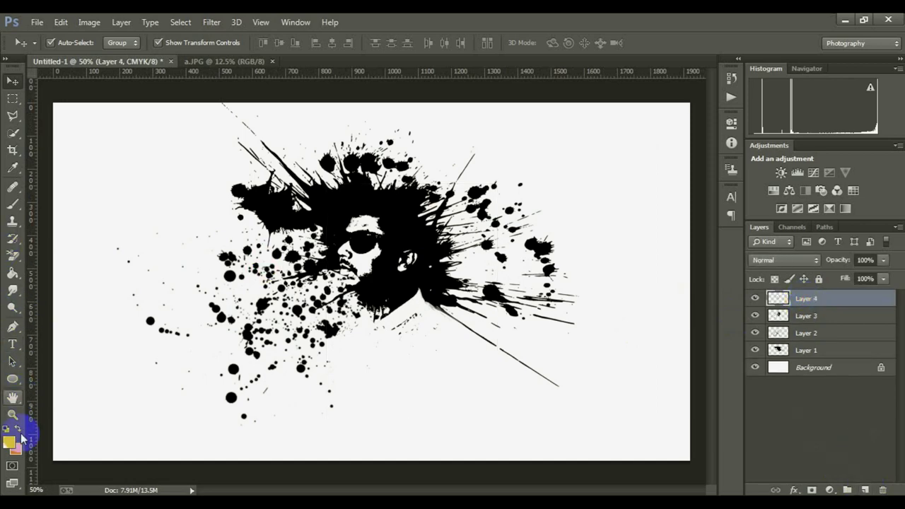
{"action": "left_click", "coordinate": [12, 167]}
{"action": "left_click", "coordinate": [9, 442]}
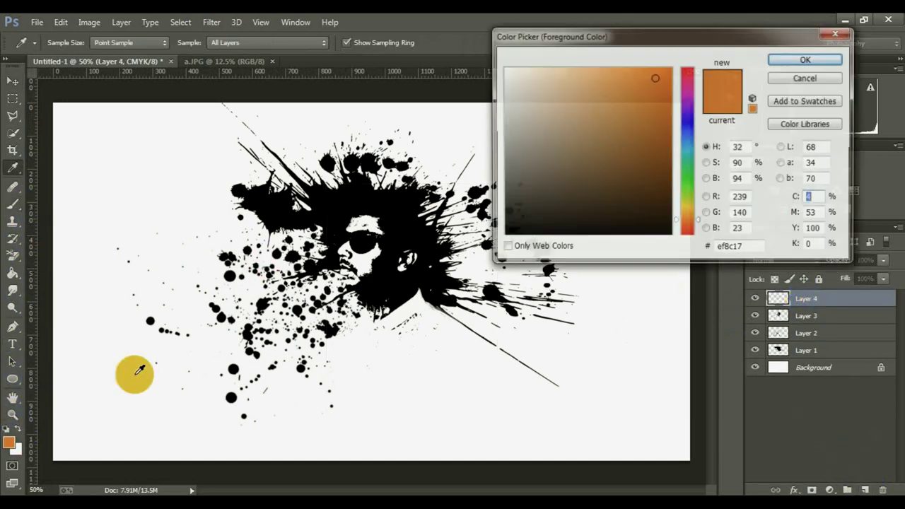
{"action": "left_click", "coordinate": [806, 59]}
{"action": "key", "text": "b"}
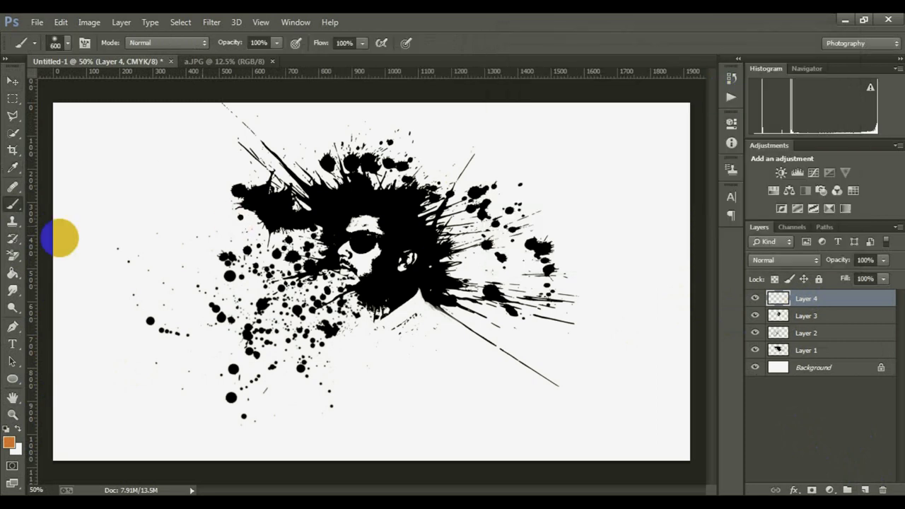
{"action": "key", "text": "bracketleft"}
{"action": "key", "text": "bracketleft"}
{"action": "key", "text": "bracketleft"}
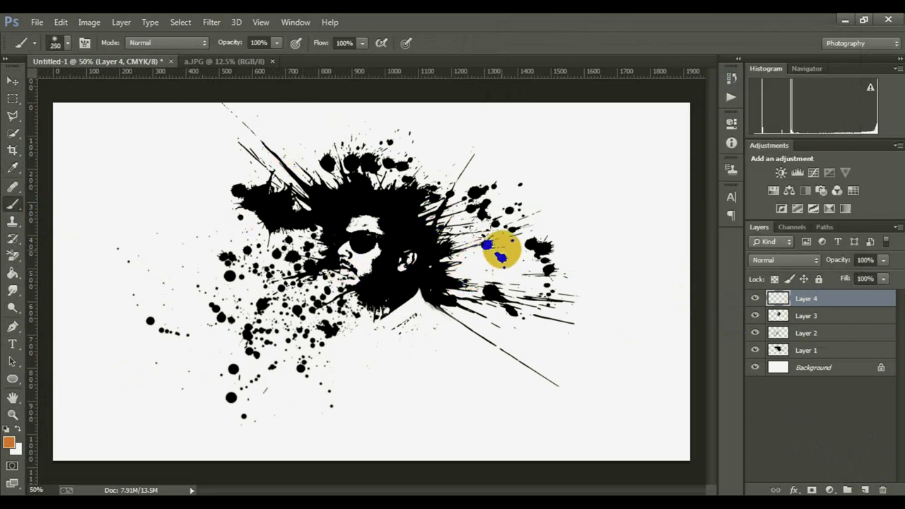
{"action": "left_click_drag", "start_coordinate": [497, 248], "coordinate": [477, 245]}
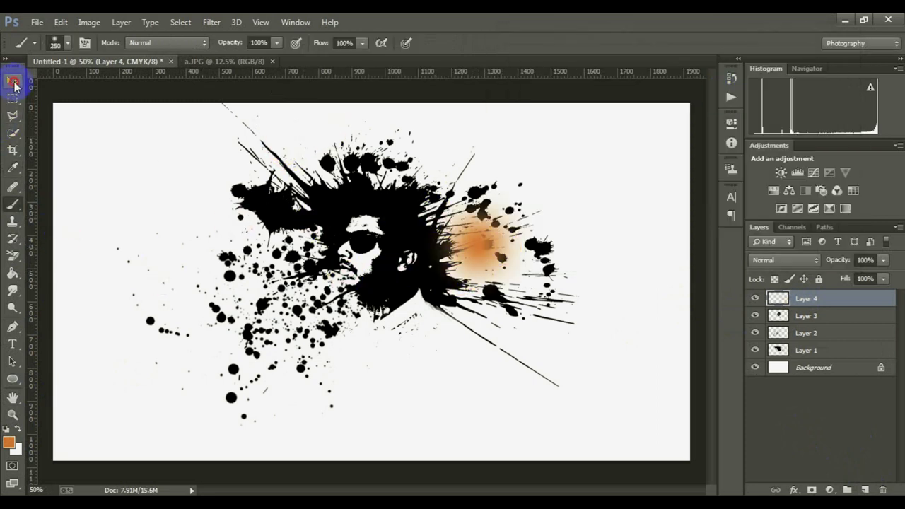
Step: Set Layer 4 to Screen blend mode and enlarge the orange glow to about 180%
{"action": "left_click", "coordinate": [12, 82]}
{"action": "left_click", "coordinate": [756, 263]}
{"action": "left_click", "coordinate": [798, 91]}
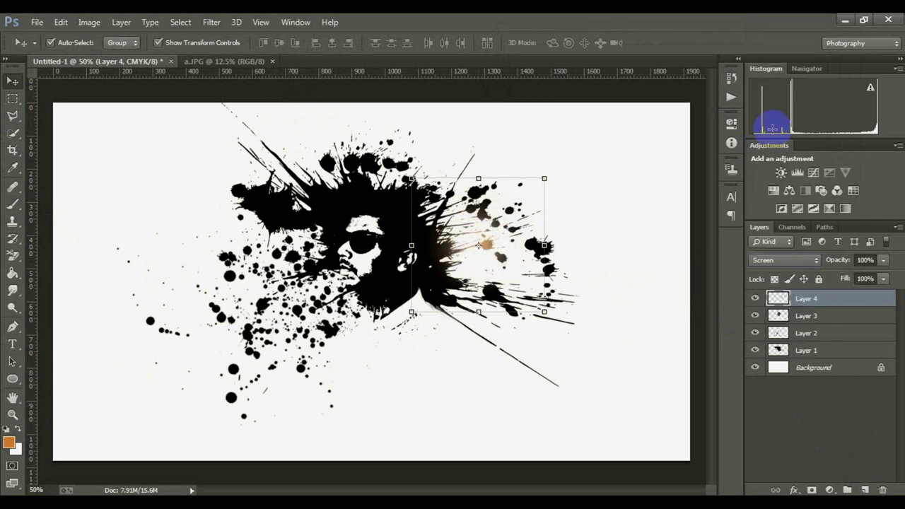
{"action": "left_click_drag", "start_coordinate": [545, 311], "coordinate": [606, 374]}
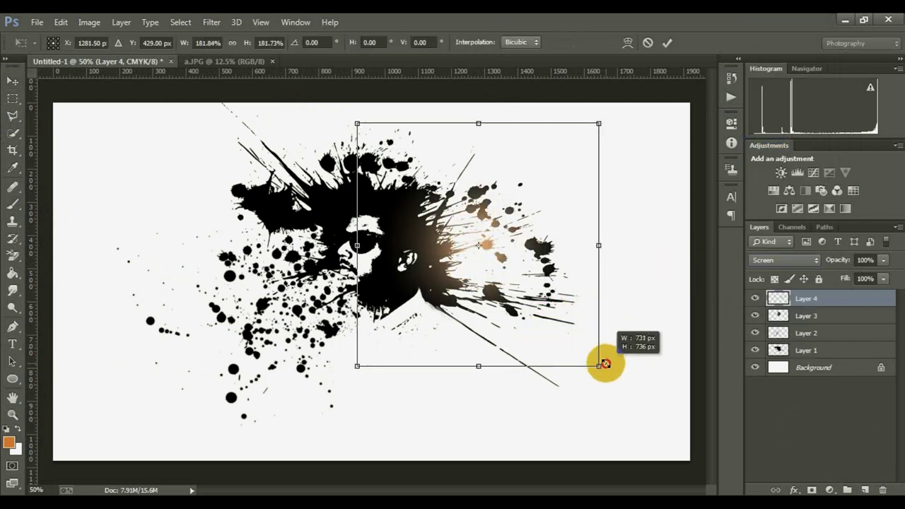
{"action": "left_click", "coordinate": [667, 44]}
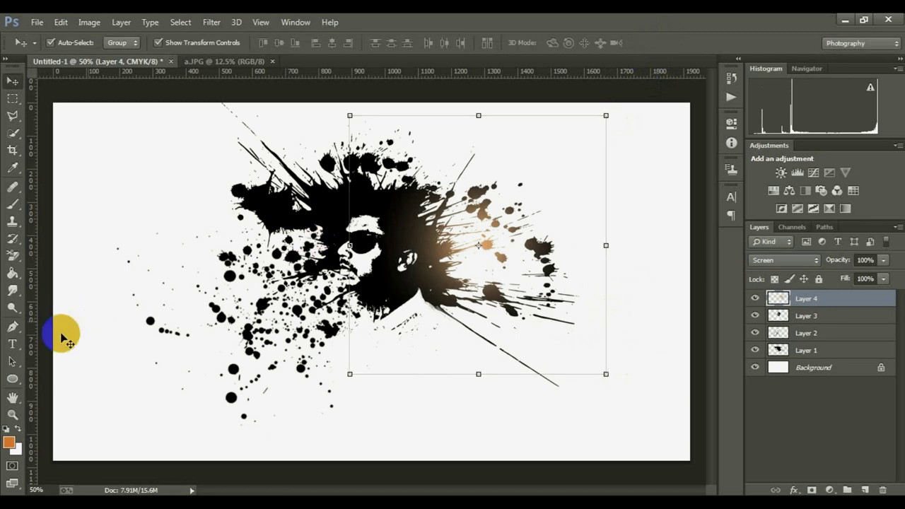
Step: Choose a darker teal and paint a soft teal dab left of the face on new Layer 5
{"action": "left_click", "coordinate": [11, 444]}
{"action": "left_click", "coordinate": [692, 162]}
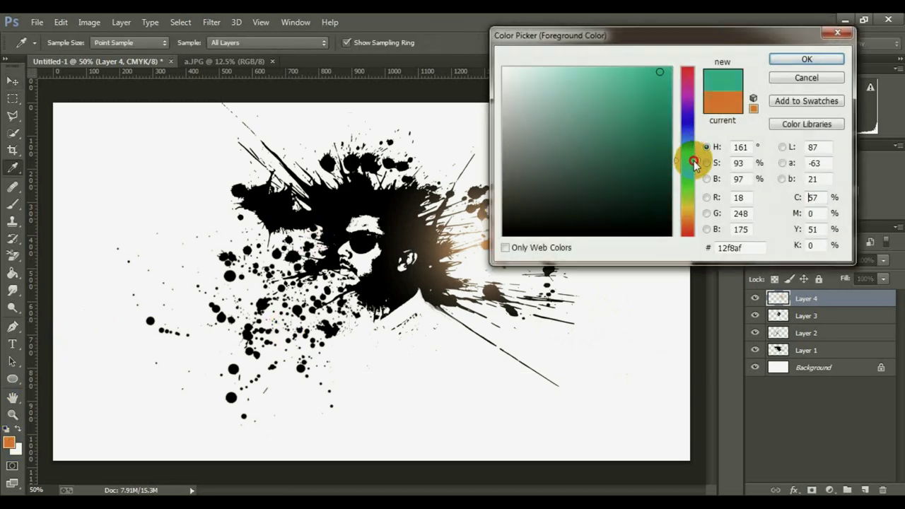
{"action": "left_click", "coordinate": [654, 116]}
{"action": "left_click", "coordinate": [807, 59]}
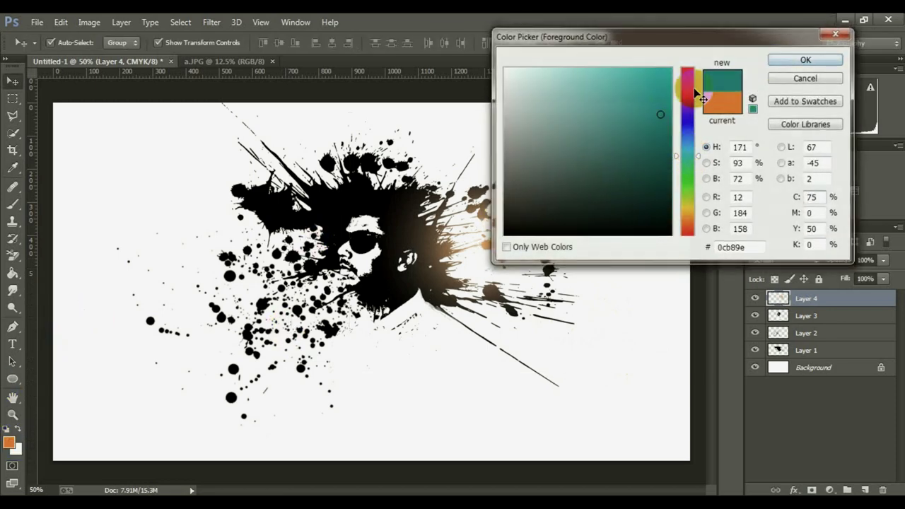
{"action": "left_click", "coordinate": [31, 204]}
{"action": "left_click", "coordinate": [865, 490]}
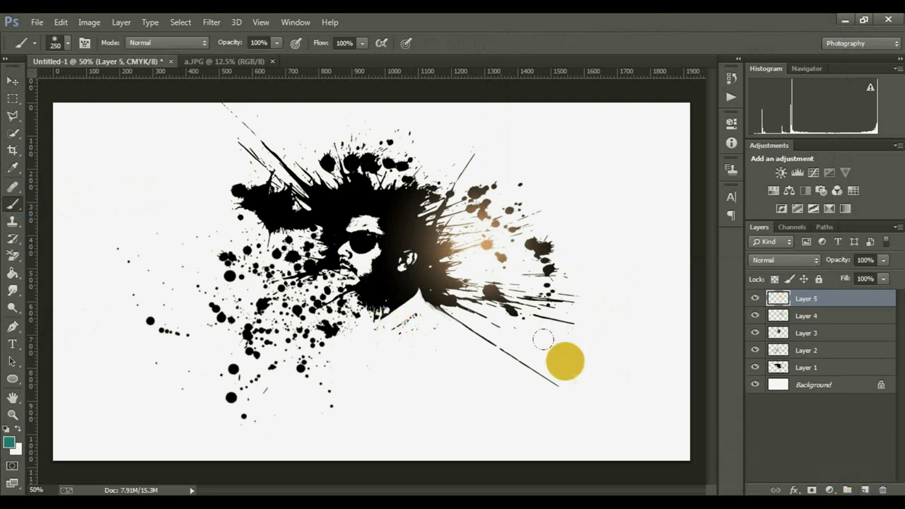
{"action": "left_click", "coordinate": [281, 260]}
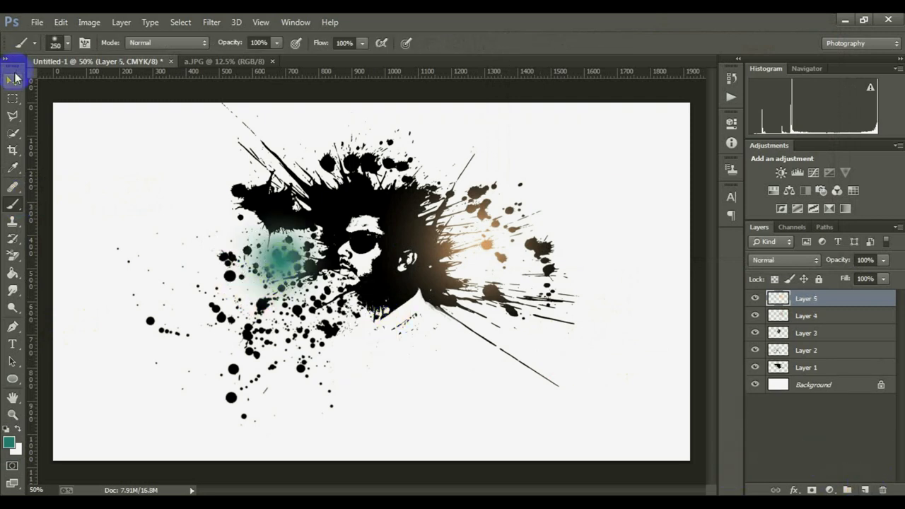
{"action": "left_click", "coordinate": [13, 80]}
{"action": "left_click", "coordinate": [781, 260]}
Step: Set Layer 5 to Screen, scale the teal glow about 295%, lower opacity to ~75%, and move it up
{"action": "left_click", "coordinate": [759, 123]}
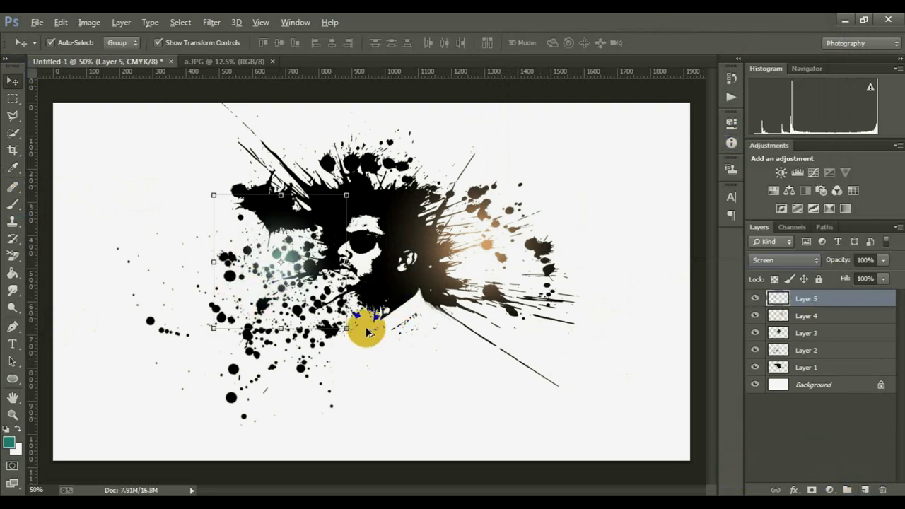
{"action": "mouse_move", "coordinate": [346, 327]}
{"action": "left_mouse_down"}
{"action": "mouse_move", "coordinate": [414, 367]}
{"action": "mouse_move", "coordinate": [491, 439]}
{"action": "mouse_move", "coordinate": [398, 295]}
{"action": "left_mouse_up"}
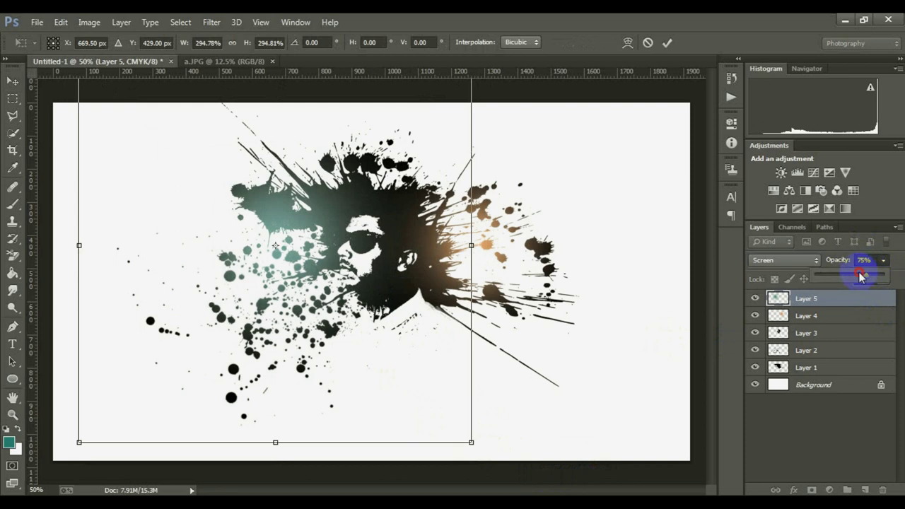
{"action": "left_click_drag", "start_coordinate": [860, 276], "coordinate": [860, 276]}
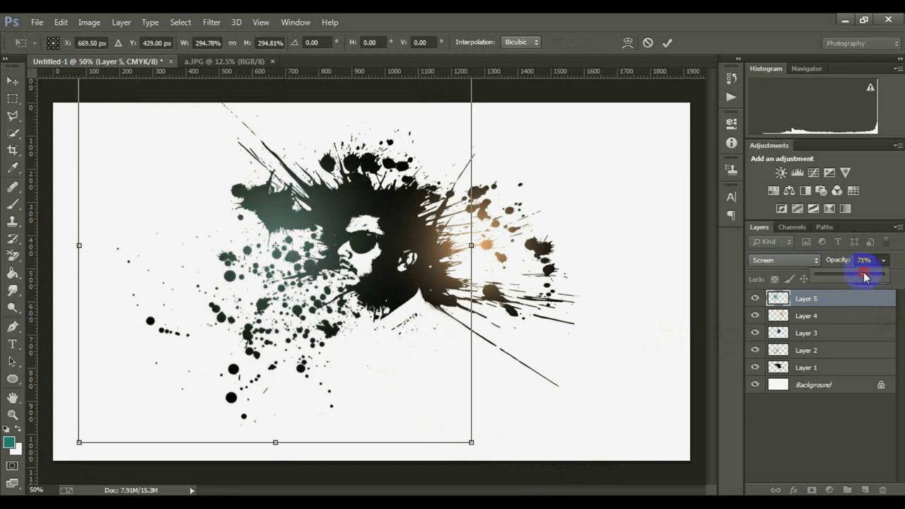
{"action": "left_click_drag", "start_coordinate": [314, 306], "coordinate": [322, 285]}
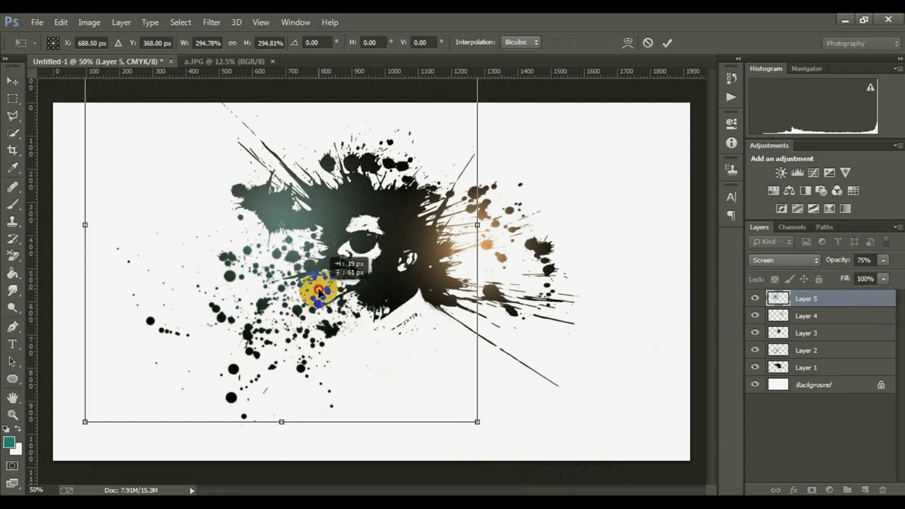
{"action": "key", "text": "Return"}
Step: Scale the orange glow to about 140%, set its opacity to 95%, and shift it up-left
{"action": "left_click", "coordinate": [497, 243]}
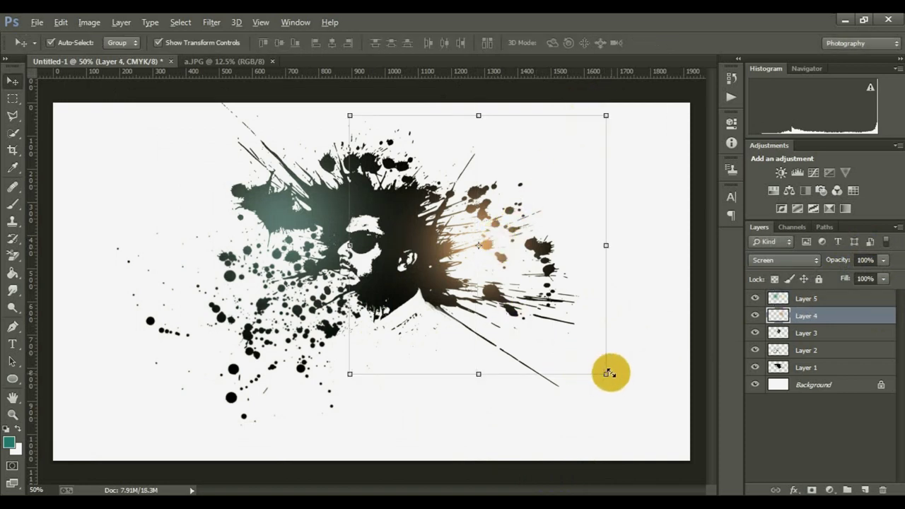
{"action": "left_click_drag", "start_coordinate": [609, 372], "coordinate": [673, 411]}
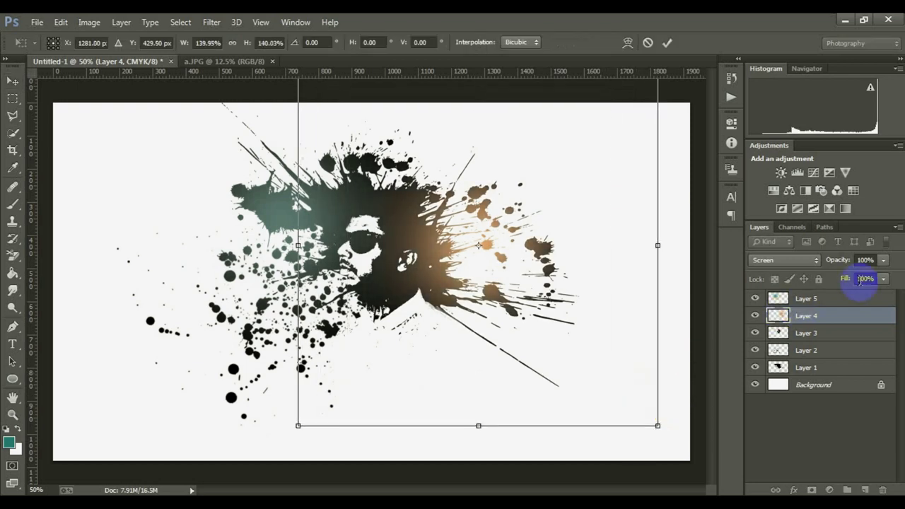
{"action": "left_click", "coordinate": [884, 260]}
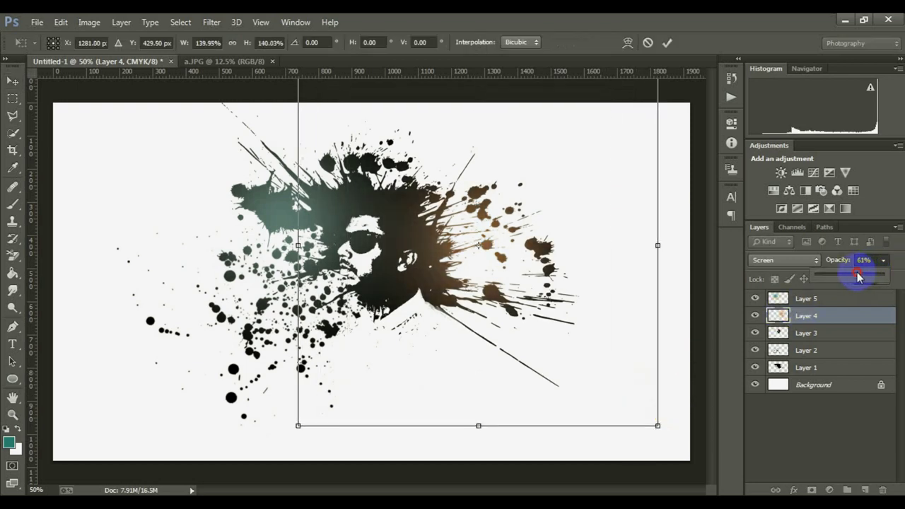
{"action": "left_click_drag", "start_coordinate": [880, 274], "coordinate": [881, 273]}
{"action": "key", "text": "ctrl+minus"}
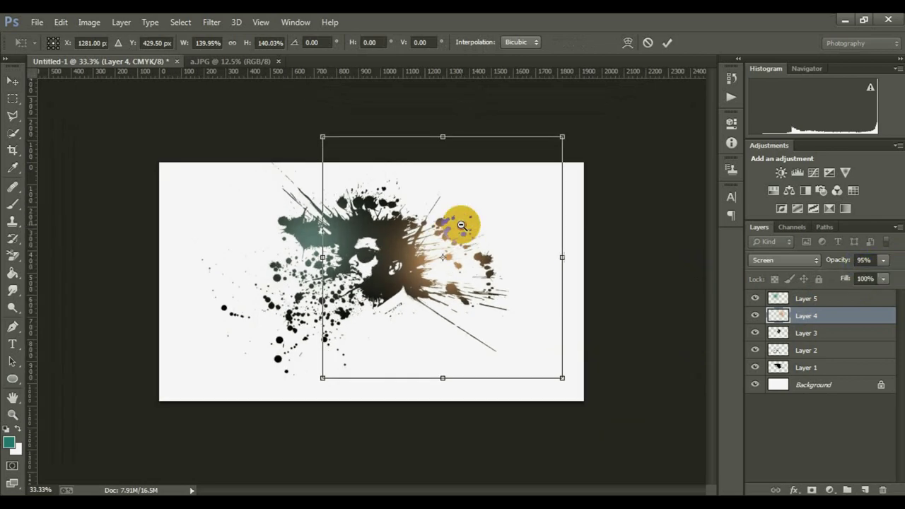
{"action": "key", "text": "ctrl+minus"}
{"action": "key", "text": "ctrl+plus"}
{"action": "left_click_drag", "start_coordinate": [449, 275], "coordinate": [445, 264]}
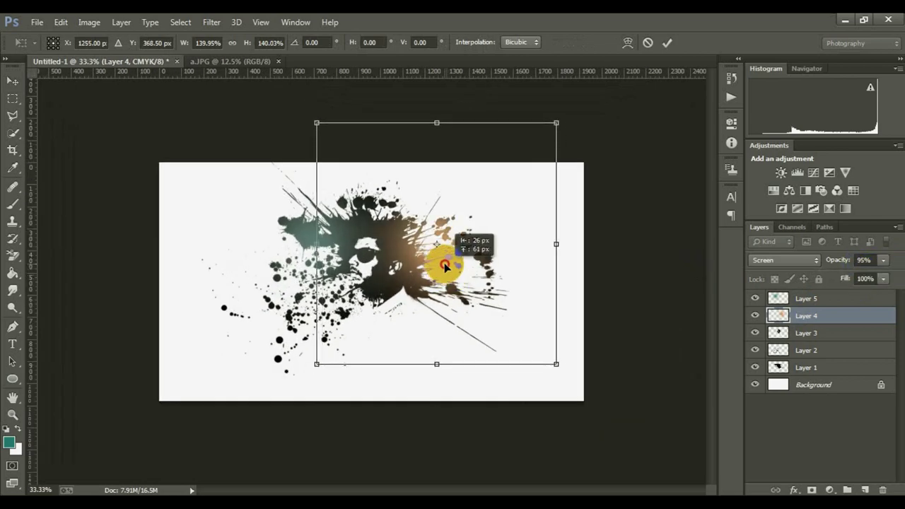
{"action": "left_click", "coordinate": [667, 43]}
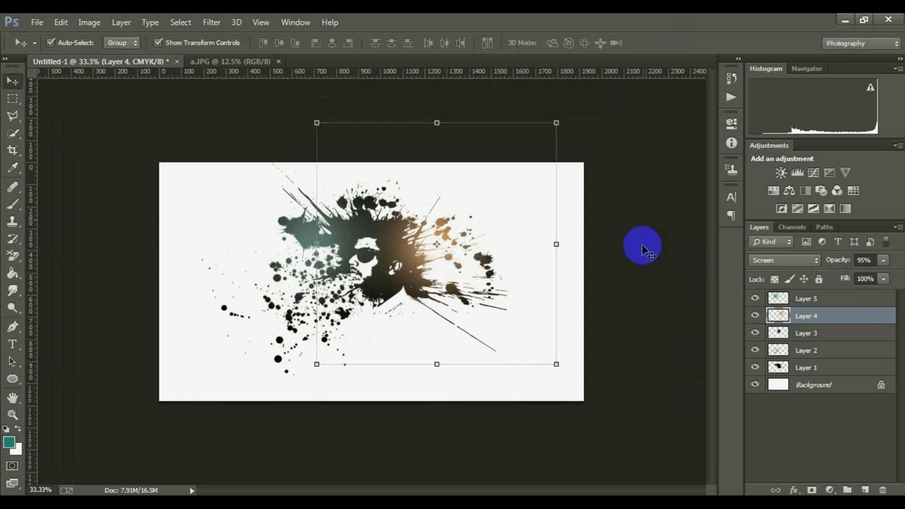
{"action": "left_click", "coordinate": [641, 269]}
{"action": "key", "text": "ctrl+plus"}
{"action": "left_click_drag", "start_coordinate": [393, 242], "coordinate": [425, 273]}
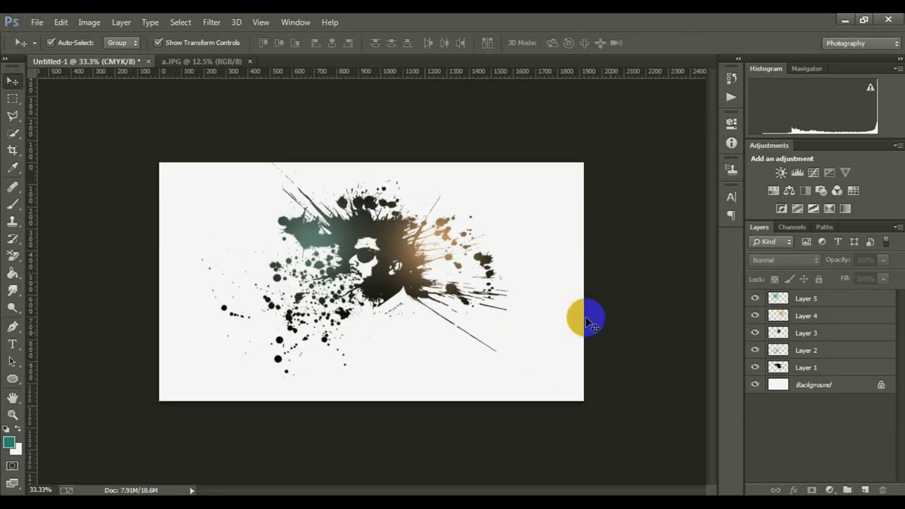